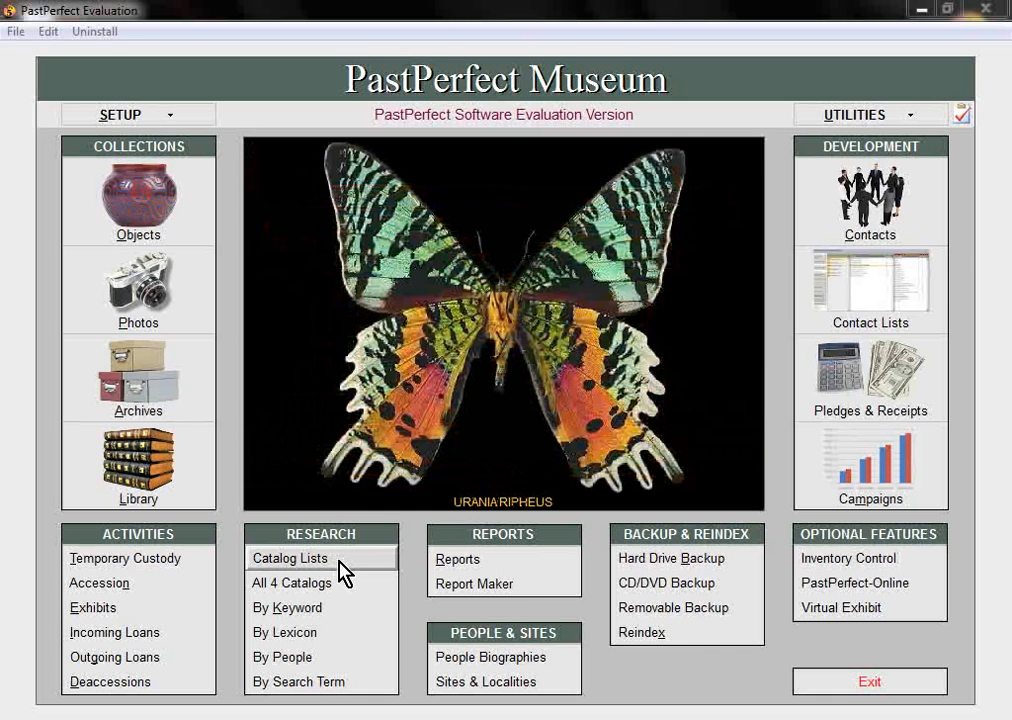
Open the Catalog List Manager from Catalog Lists in the main menu's Research panel
left_click(343, 572)
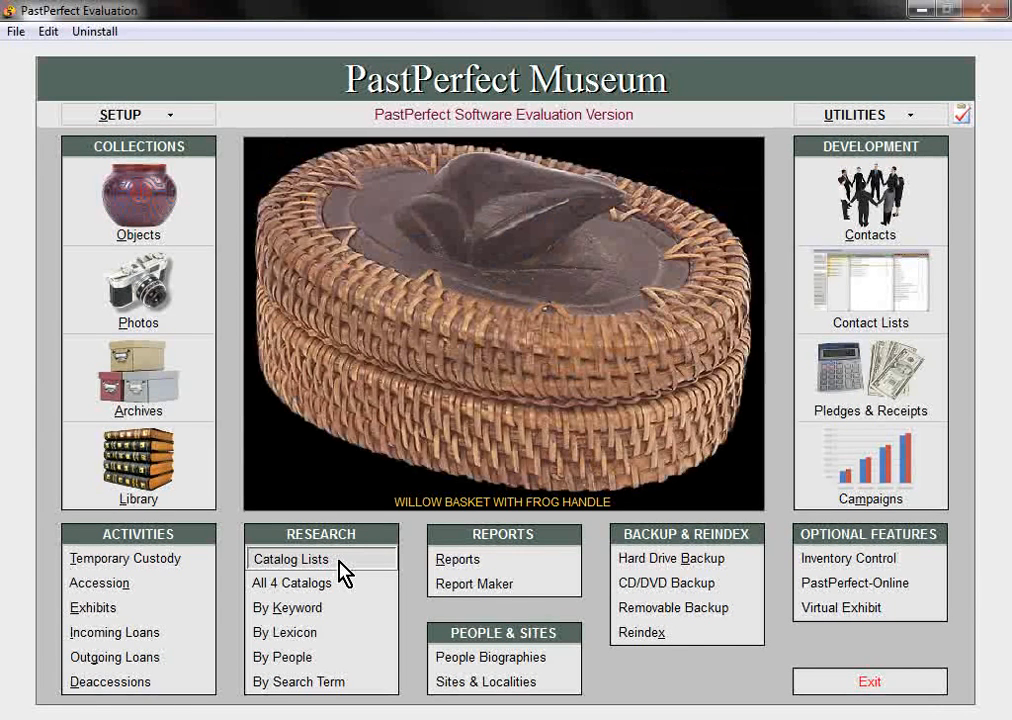
left_click(340, 566)
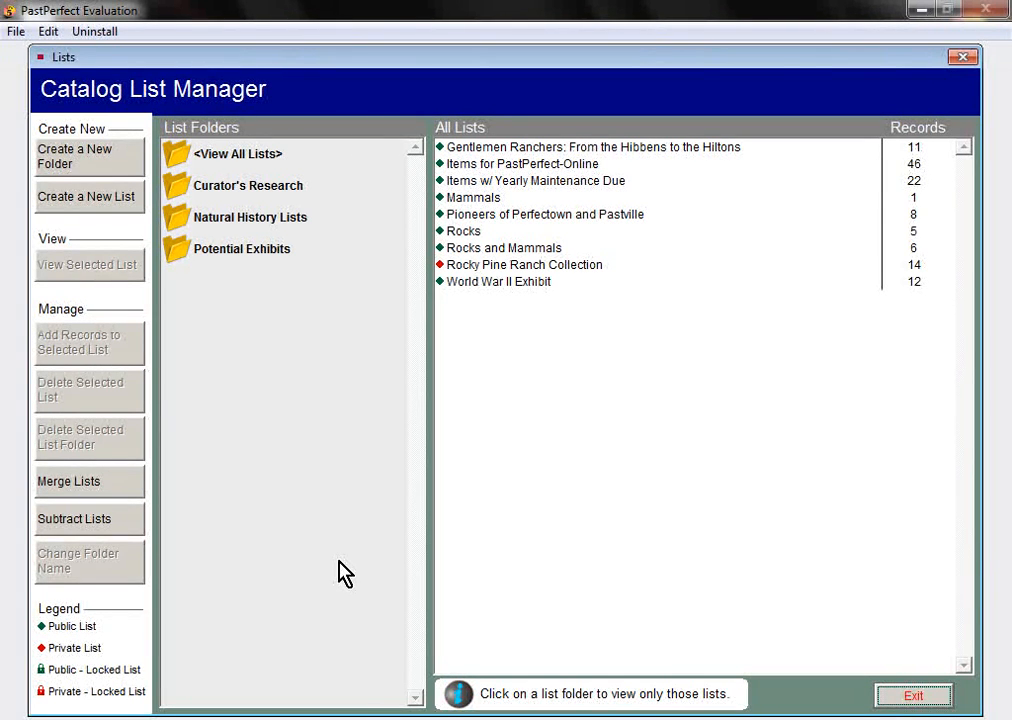
Browse the Natural History Lists and Potential Exhibits folders, then filter to Curator's Research's three lists
left_click(257, 198)
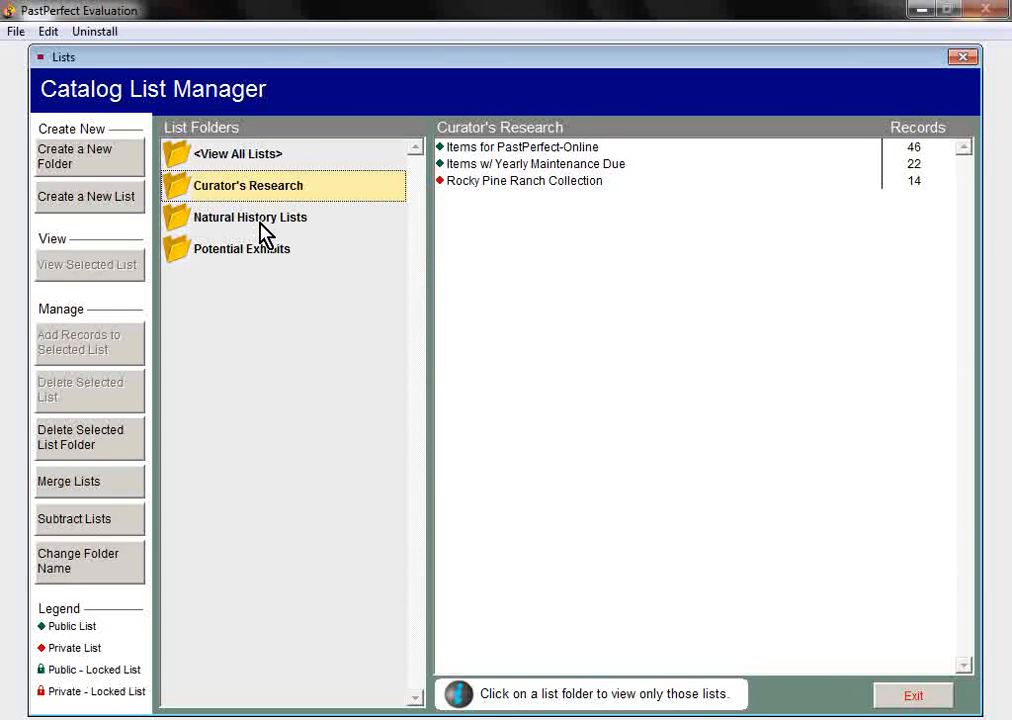
left_click(263, 230)
left_click(266, 255)
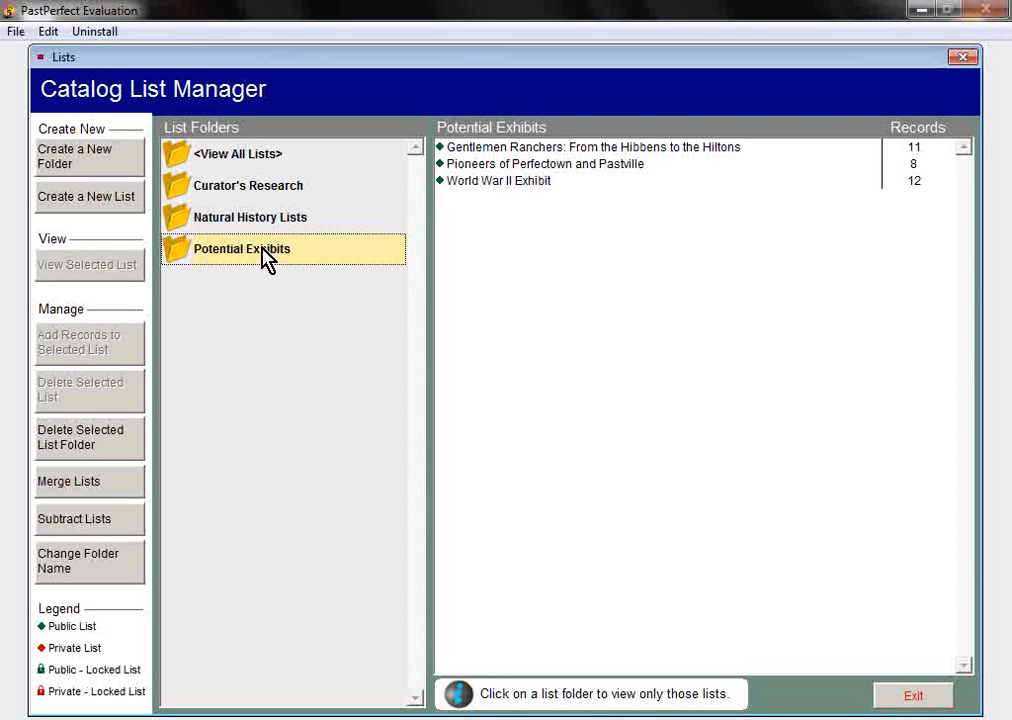
left_click(257, 195)
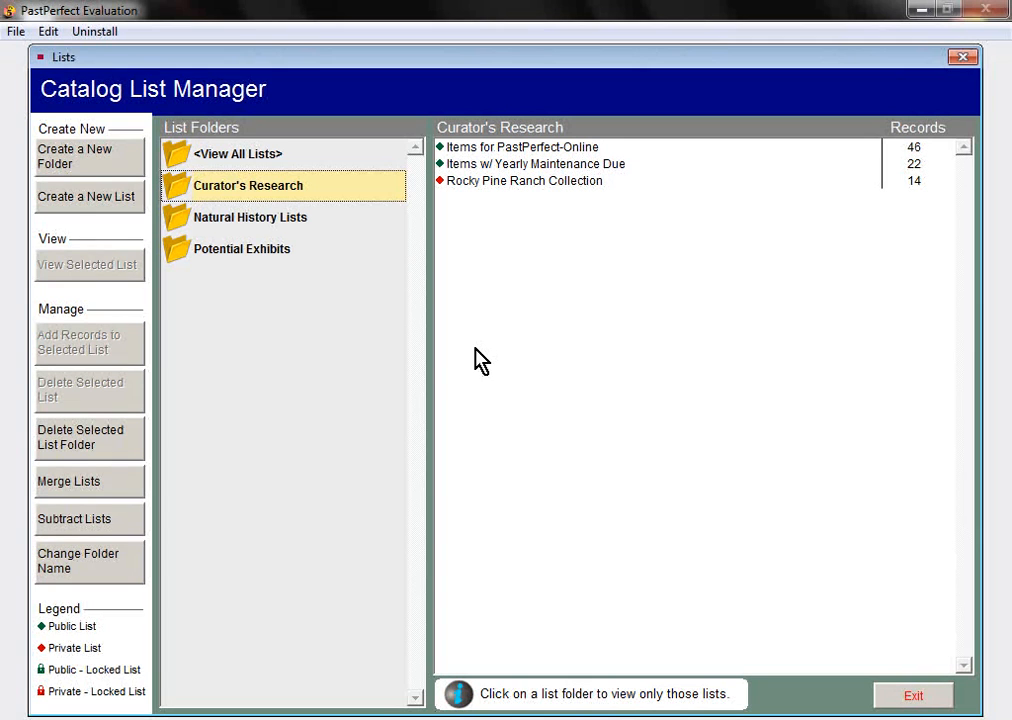
Create the unlocked public list 'Photographs before 1900' with a list manager assigned
left_click(133, 200)
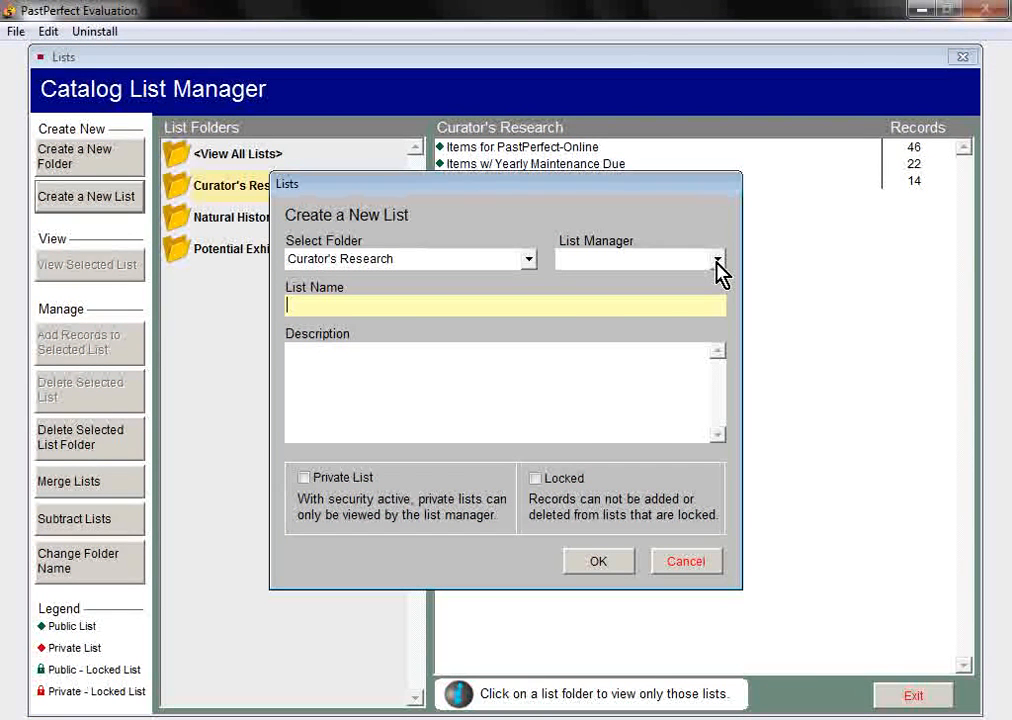
left_click(717, 260)
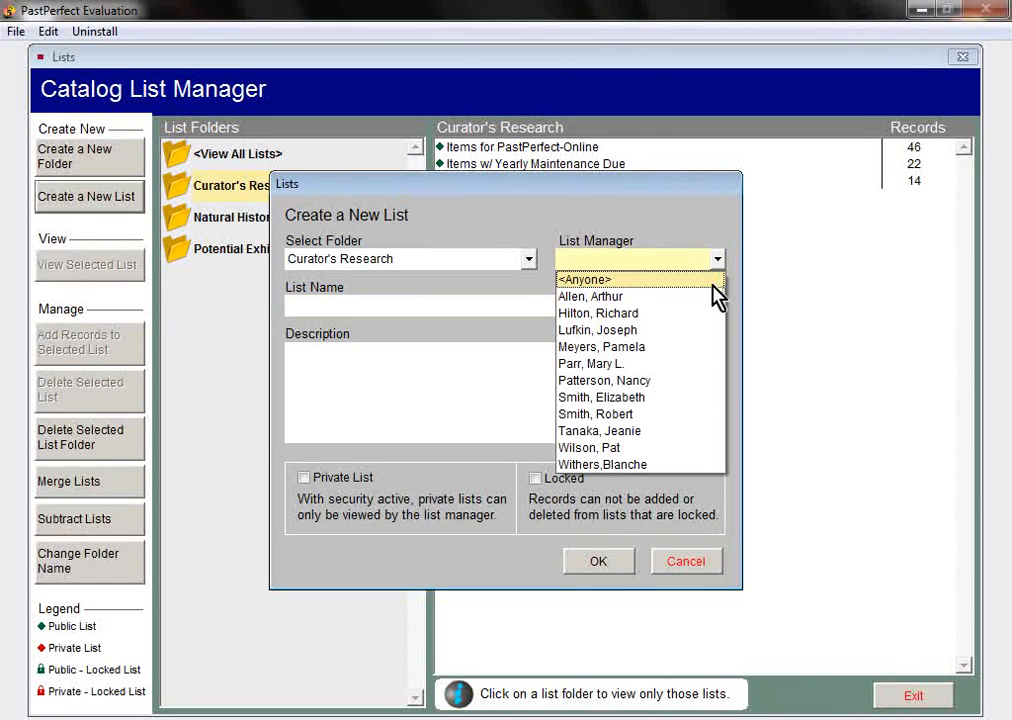
left_click(675, 364)
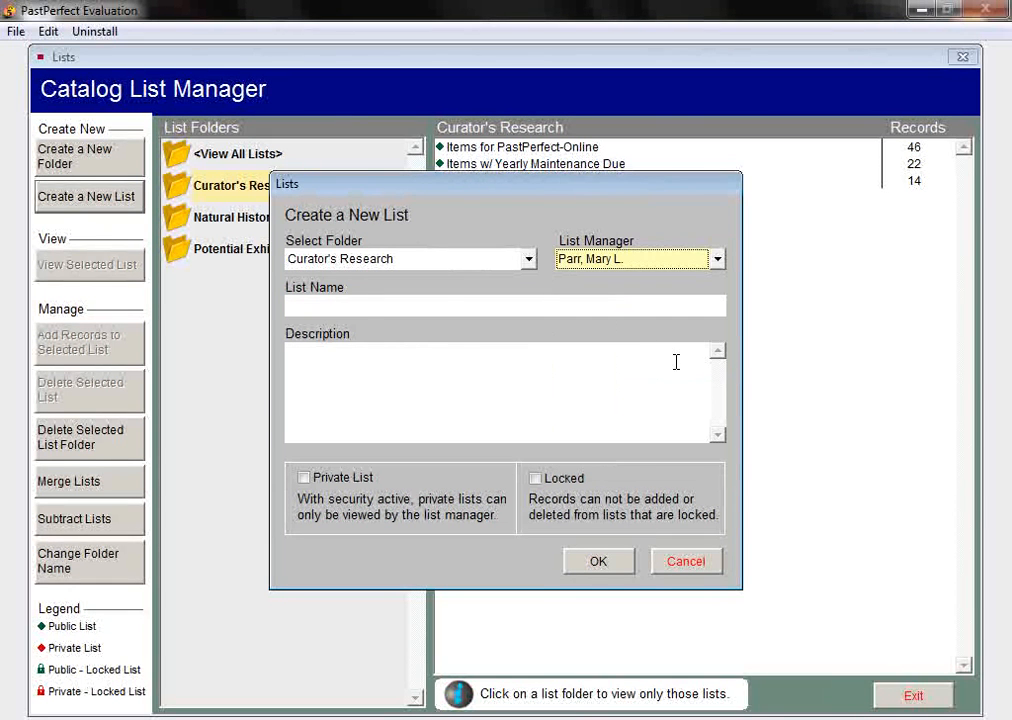
left_click(356, 306)
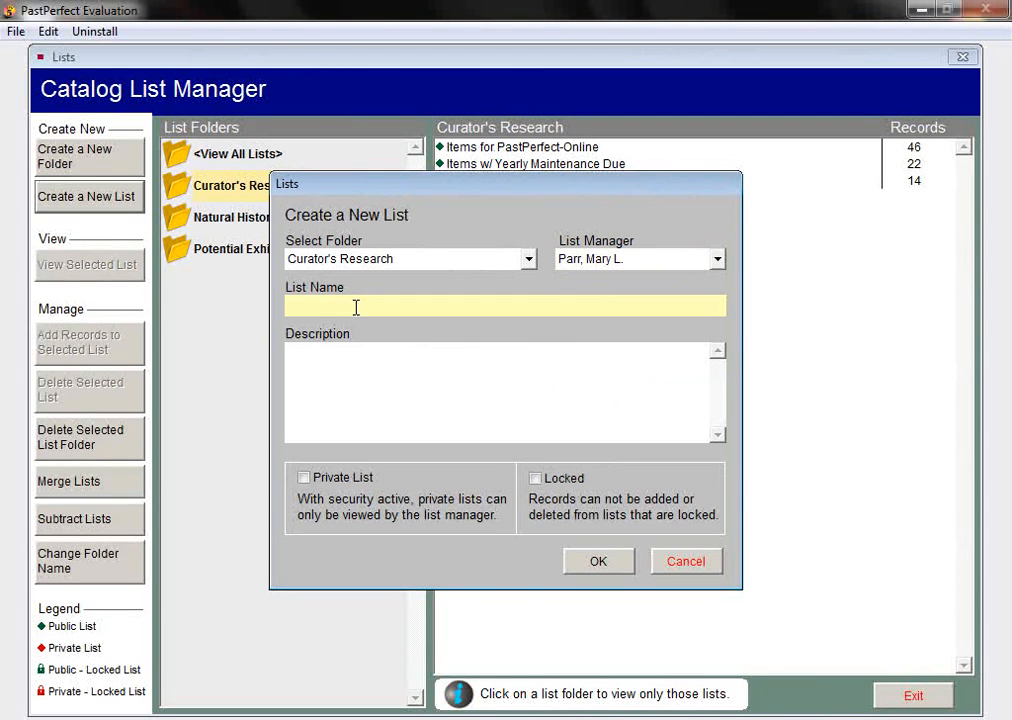
type("Photographs before 1900")
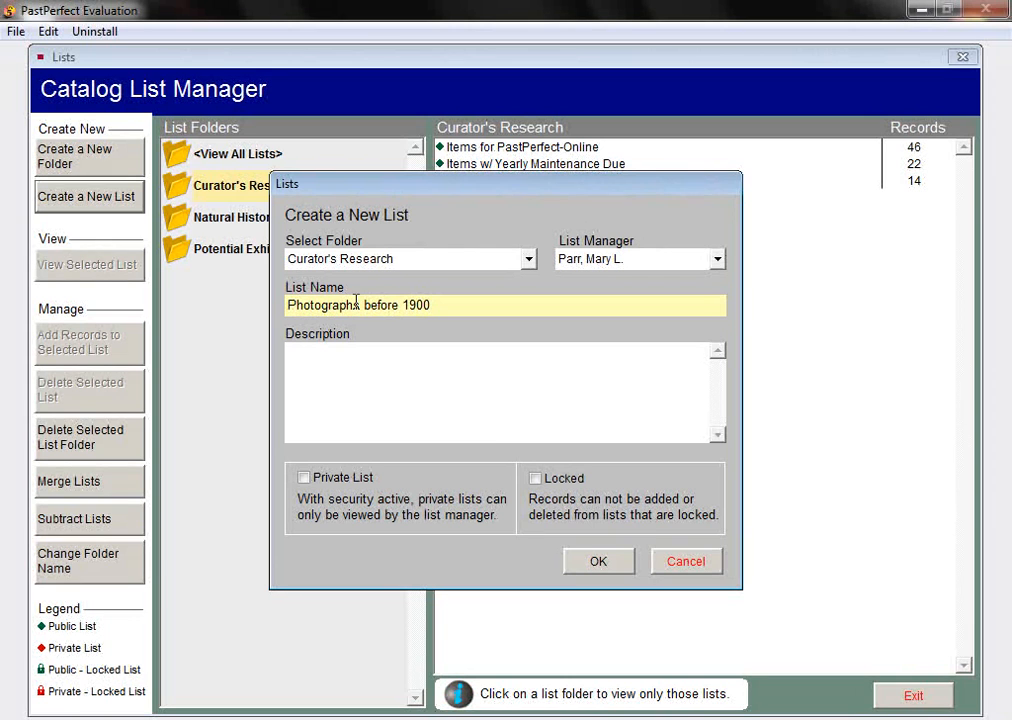
left_click(537, 490)
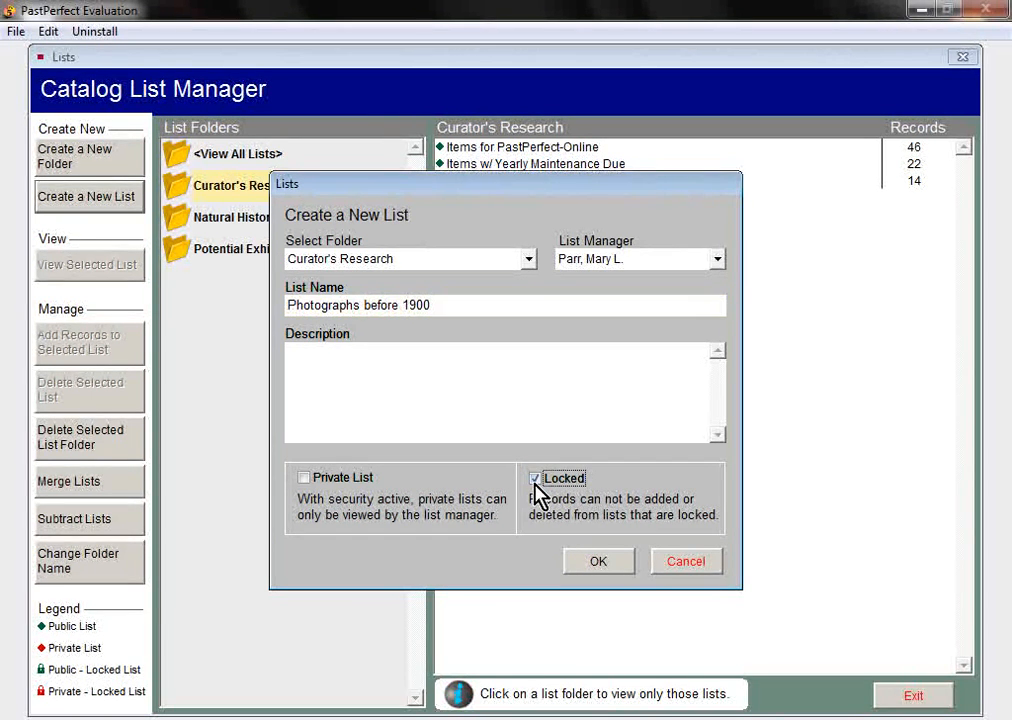
left_click(538, 480)
left_click(604, 568)
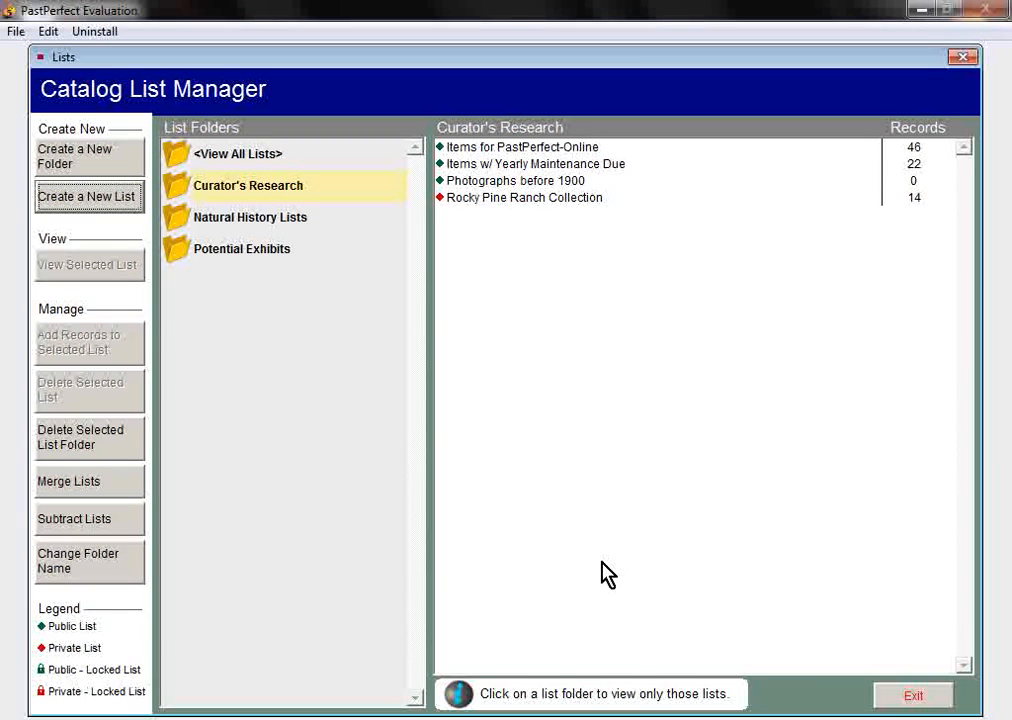
Select the new Photographs before 1900 list and exit the Catalog List Manager
left_click(498, 183)
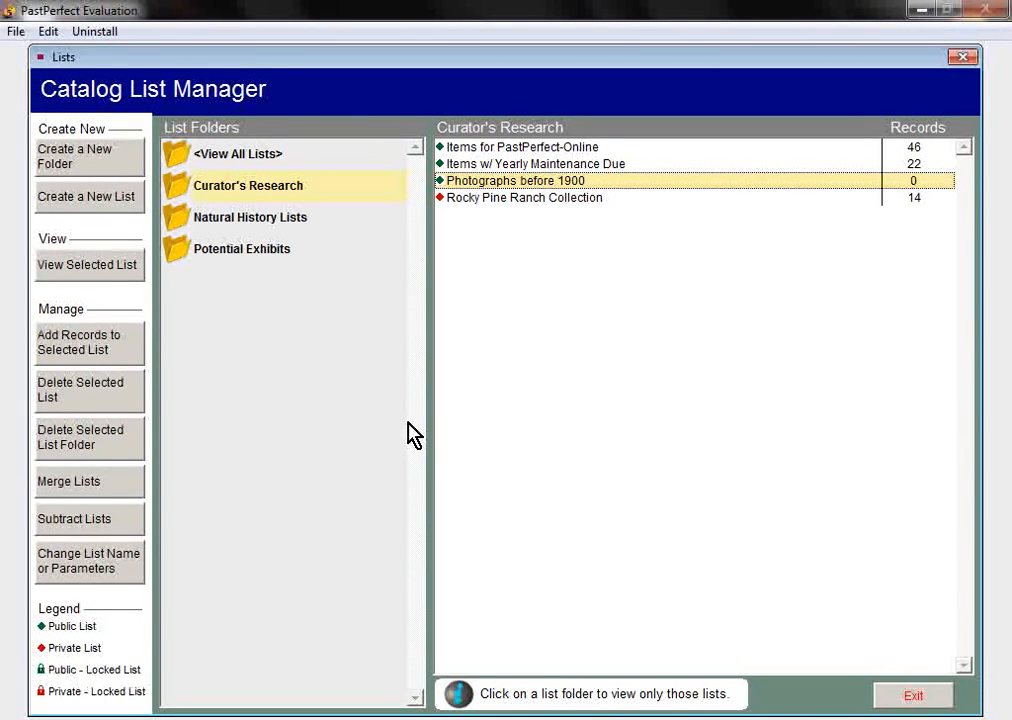
left_click(912, 698)
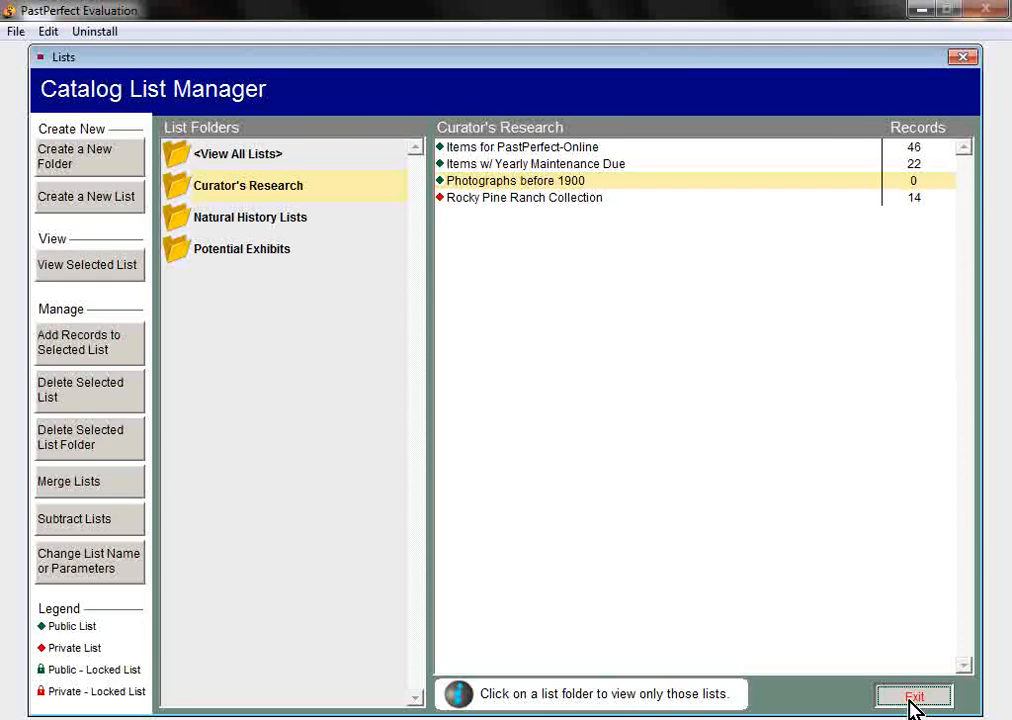
left_click(912, 698)
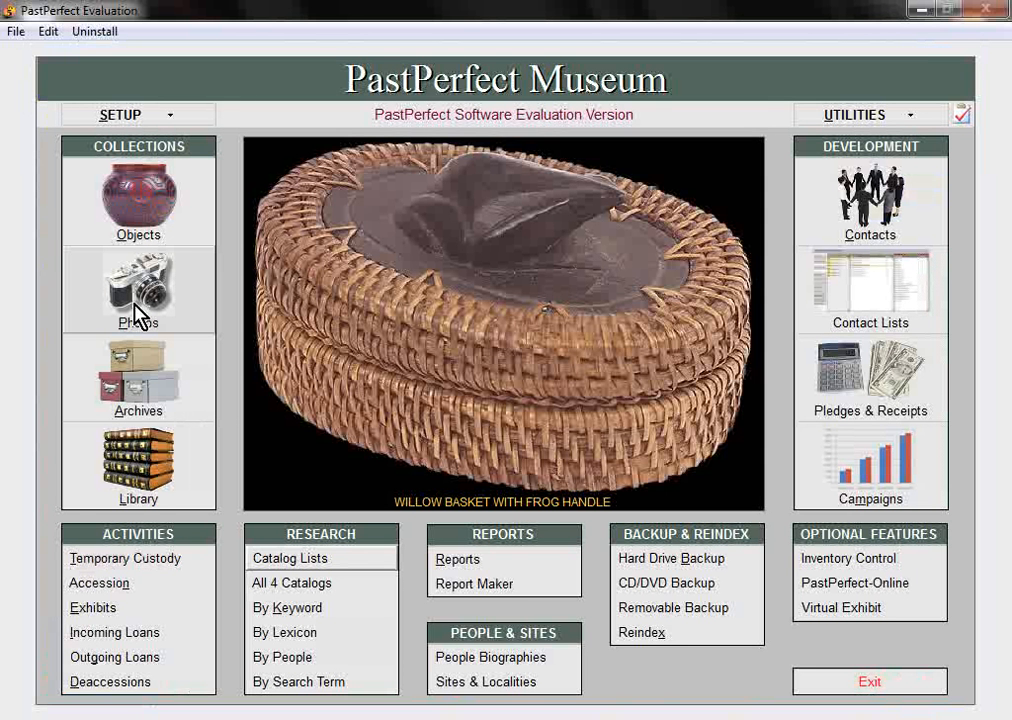
In the Photos catalog, advance to carte-de-visite record 2000.3.1 and show its Lists view
left_click(138, 316)
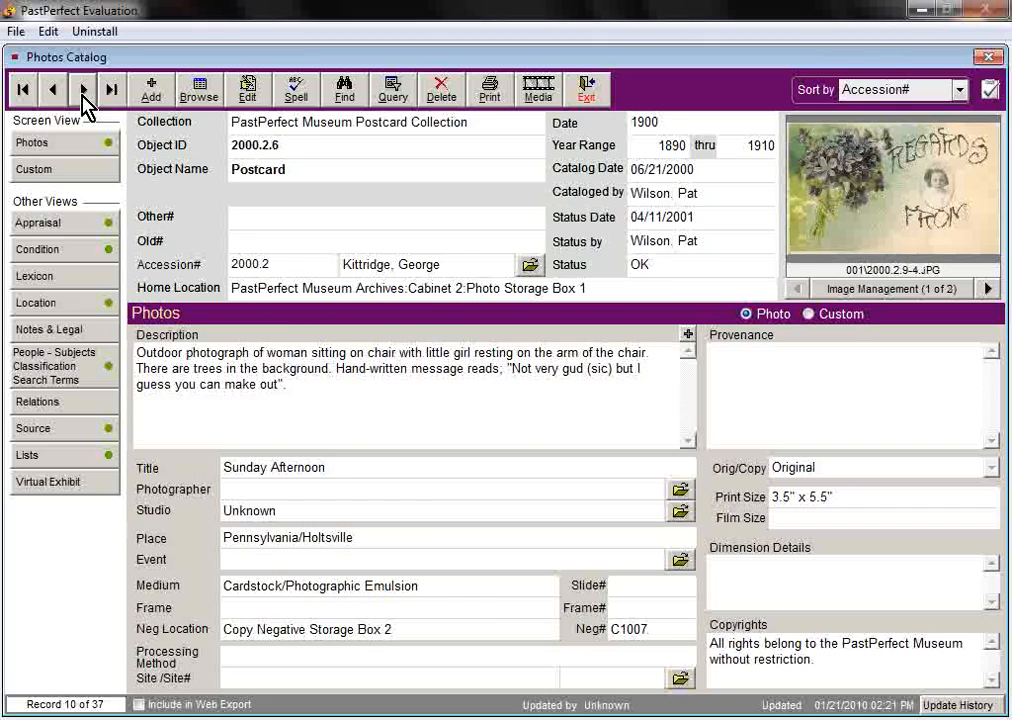
left_click(84, 90)
left_click(84, 90)
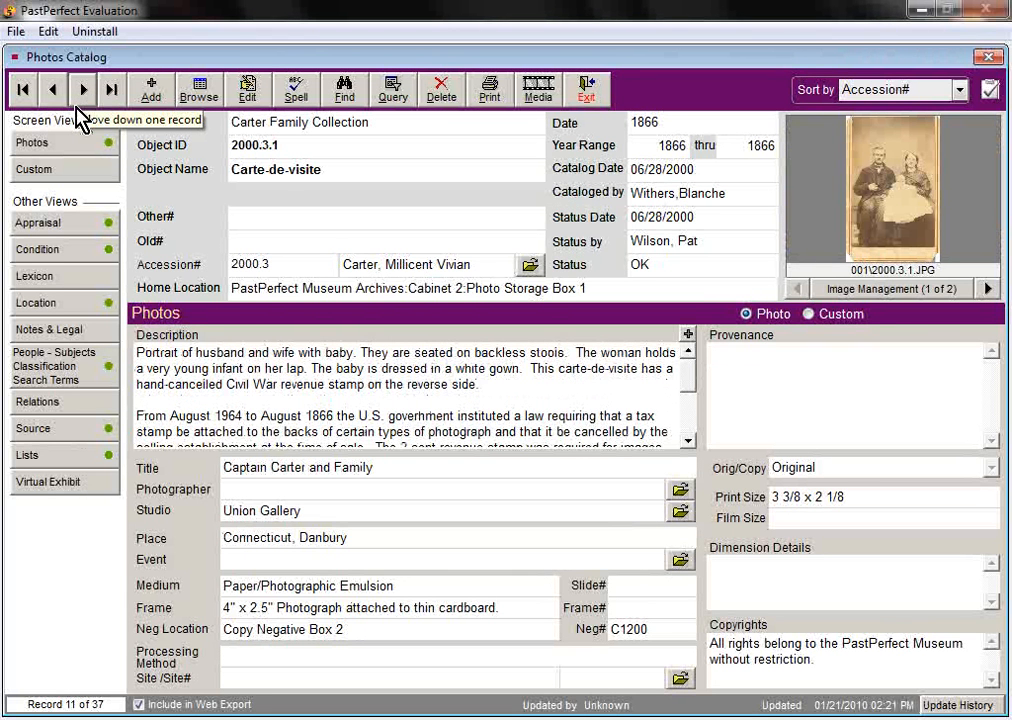
left_click(34, 455)
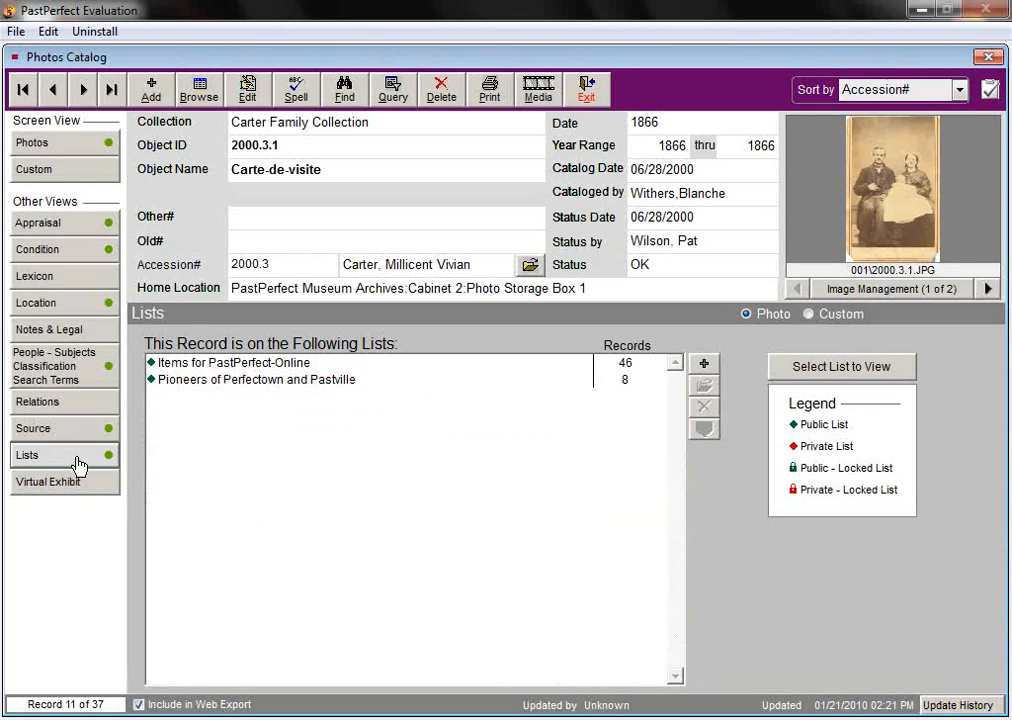
Add record 2000.3.1 to the Photographs before 1900 list and acknowledge the confirmation
left_click(711, 368)
left_click(452, 205)
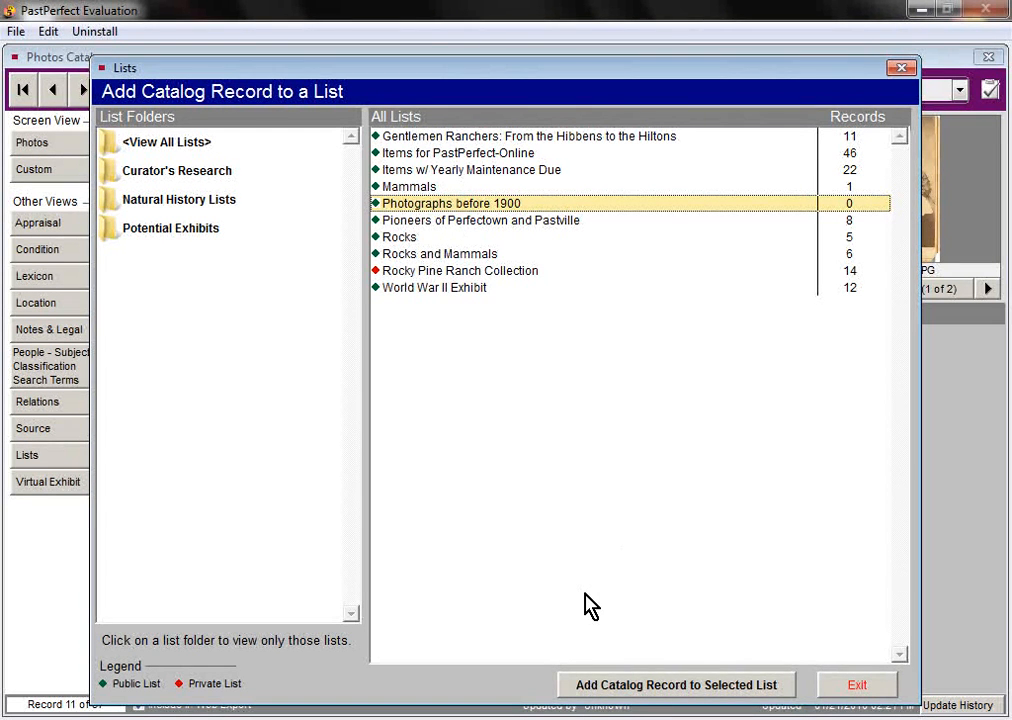
left_click(632, 686)
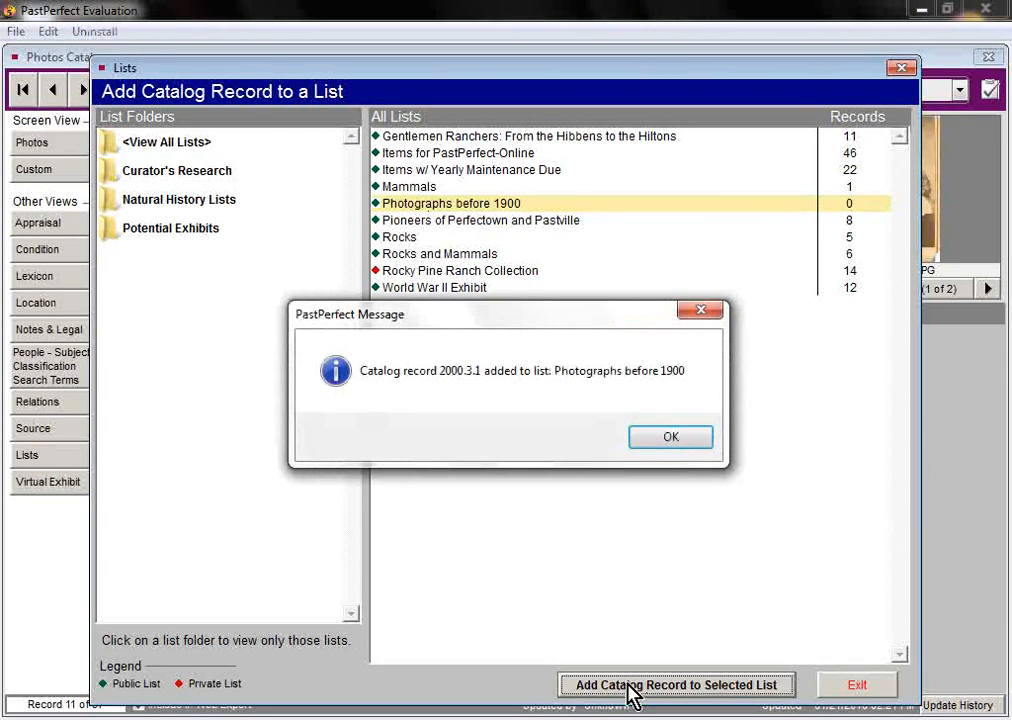
left_click(669, 440)
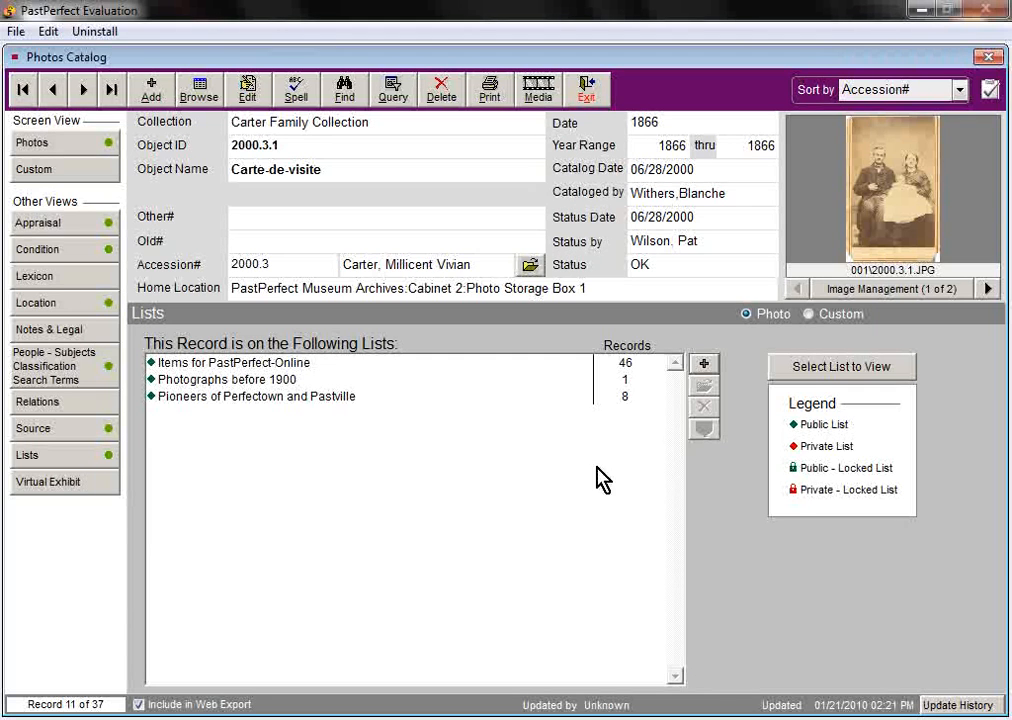
Close the Photos catalog and return to the Catalog List Manager
left_click(238, 382)
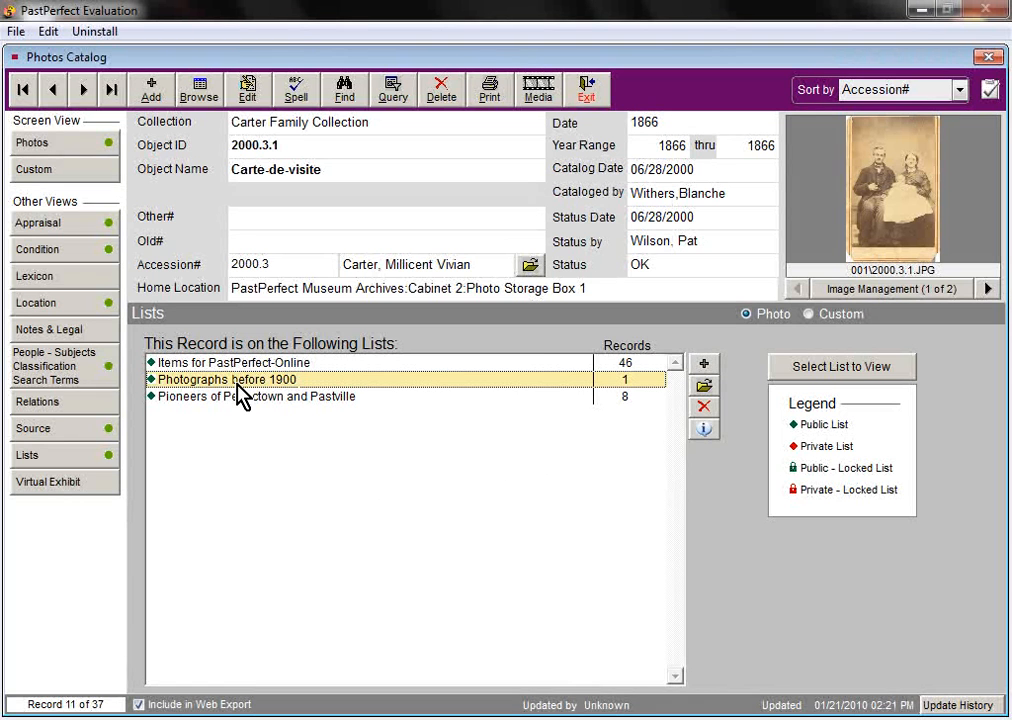
left_click(584, 99)
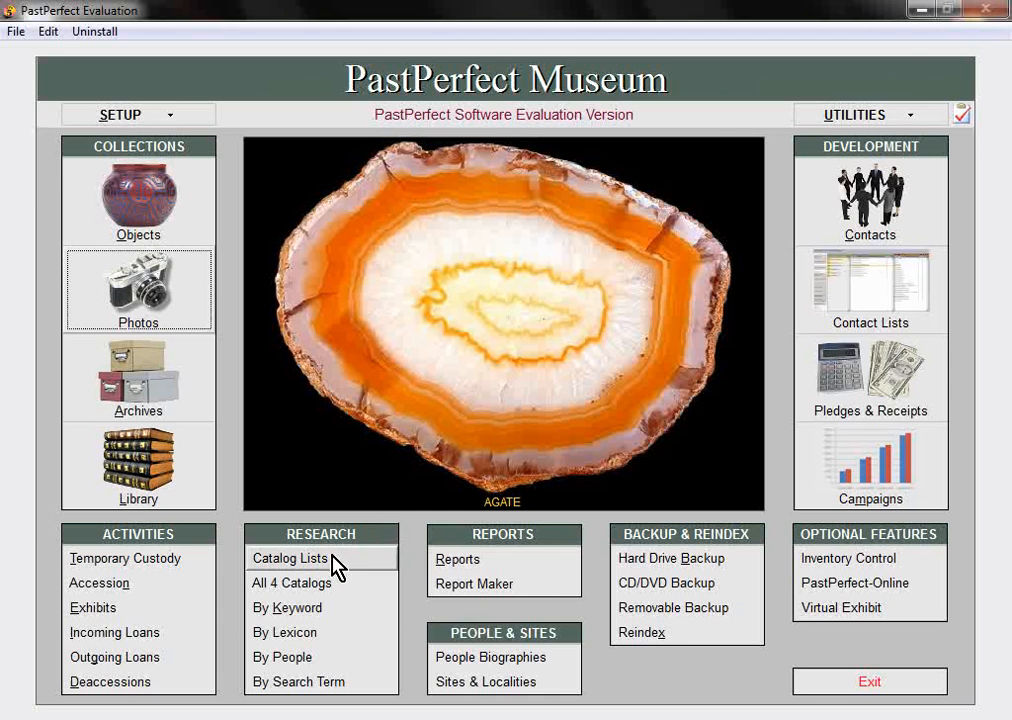
left_click(333, 568)
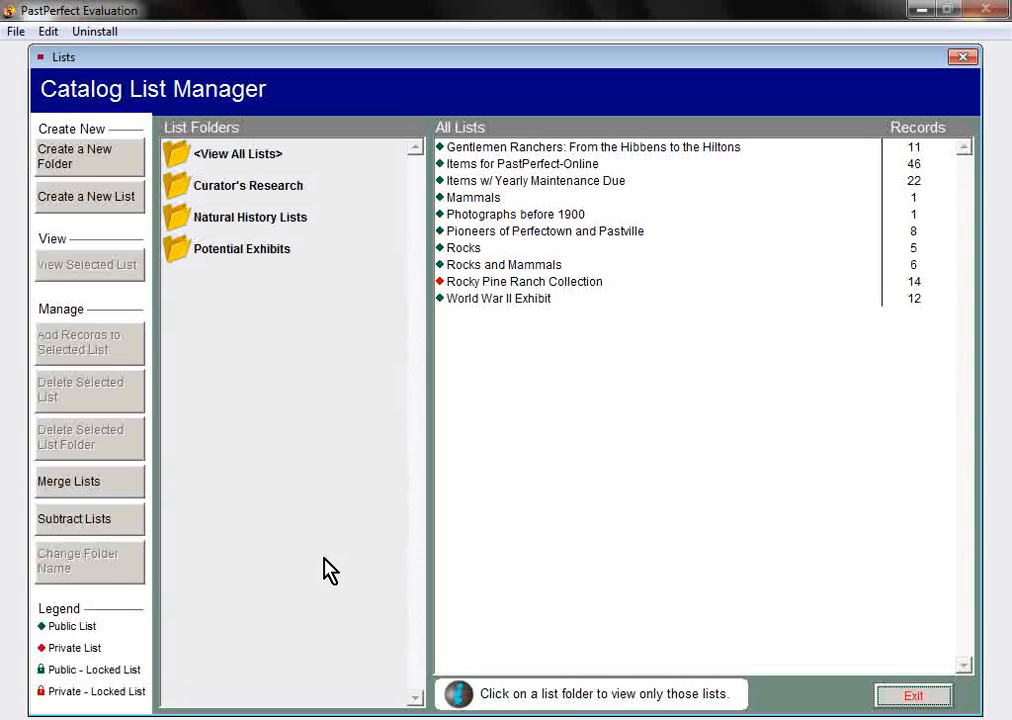
Select Photographs before 1900 under Curator's Research and open Add Records to Selected List
left_click(228, 192)
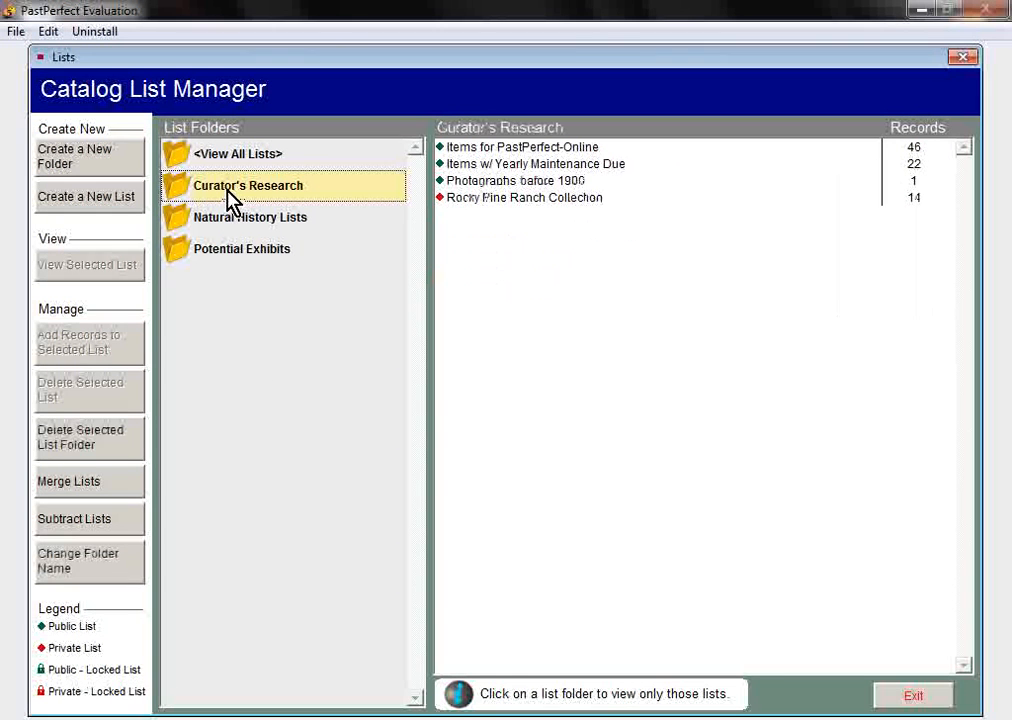
left_click(450, 182)
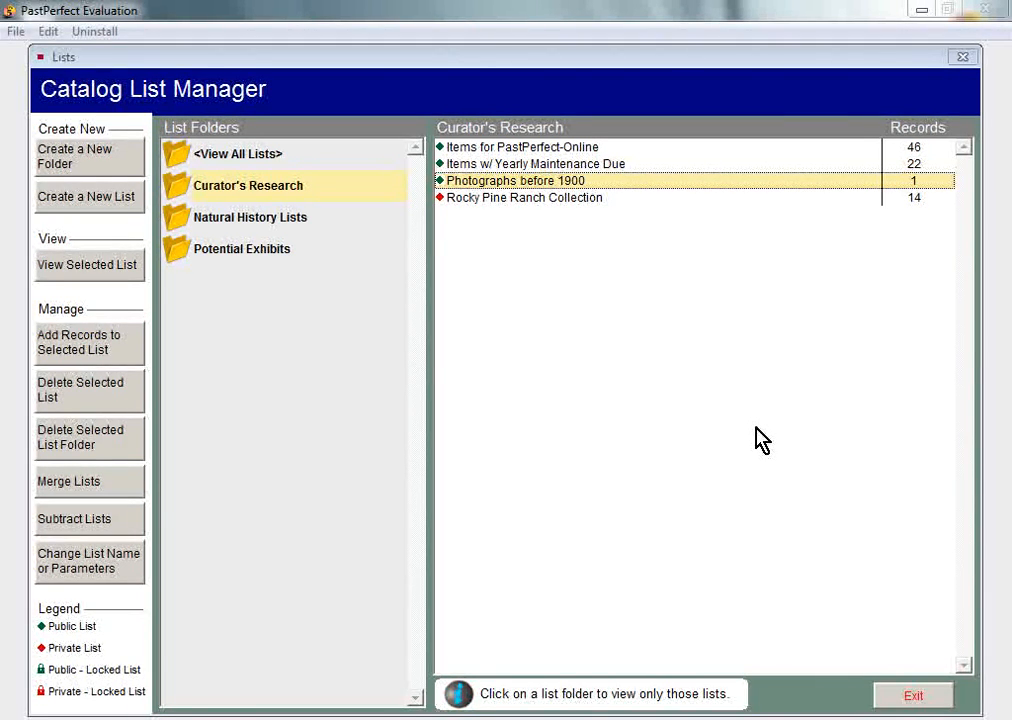
left_click(97, 347)
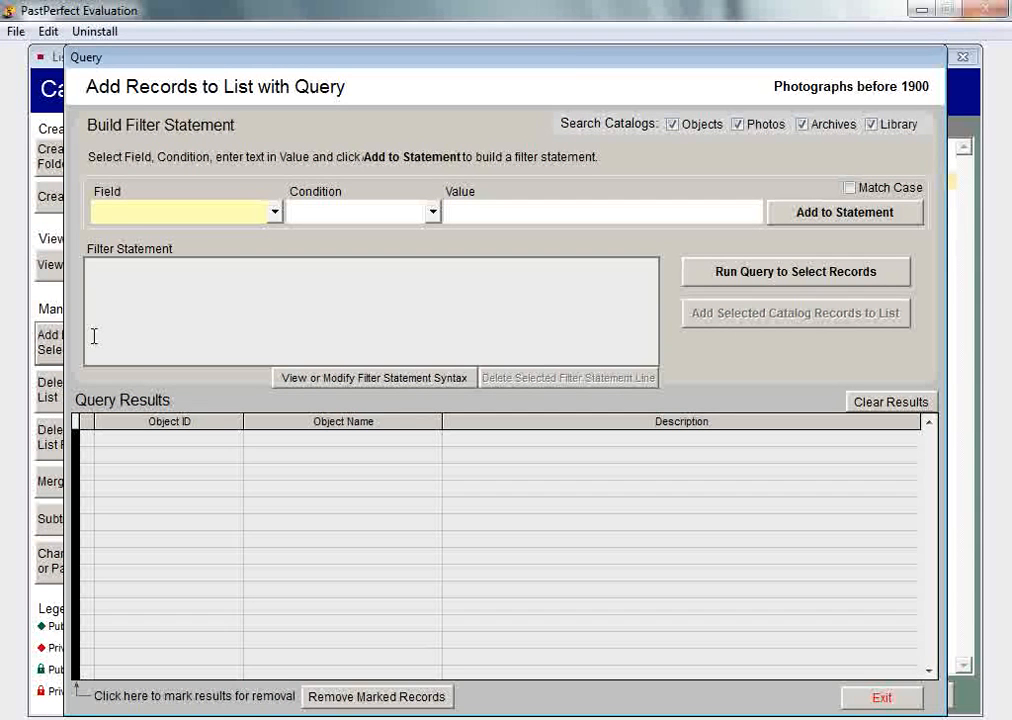
Limit the query to the Photos catalog by excluding Objects, Archives and Library
left_click(672, 125)
left_click(803, 126)
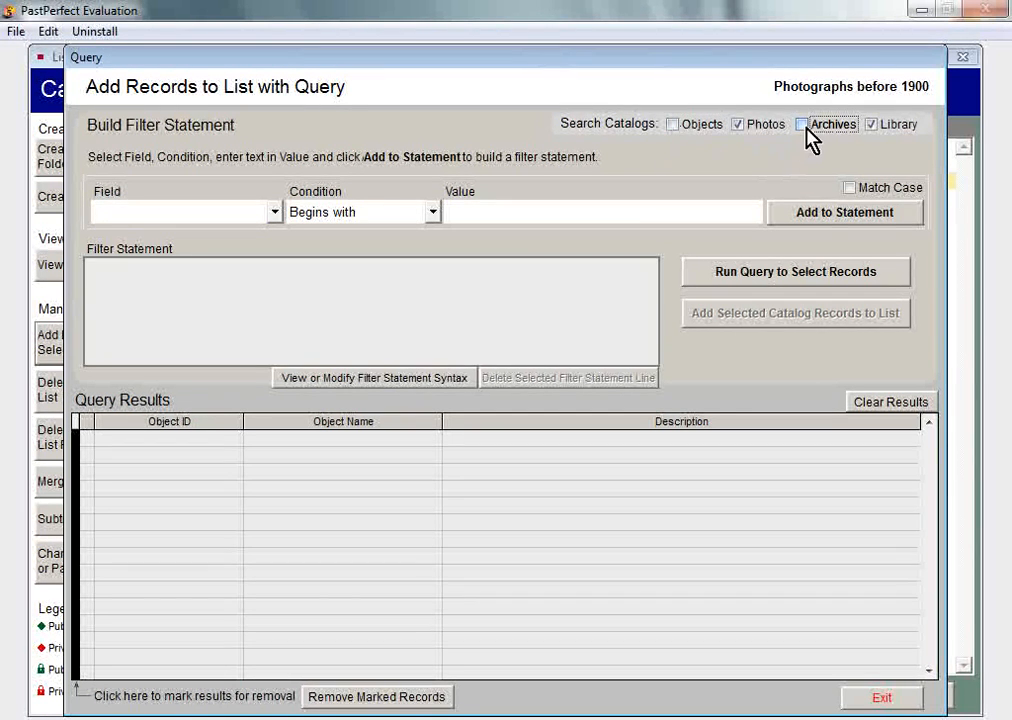
left_click(873, 126)
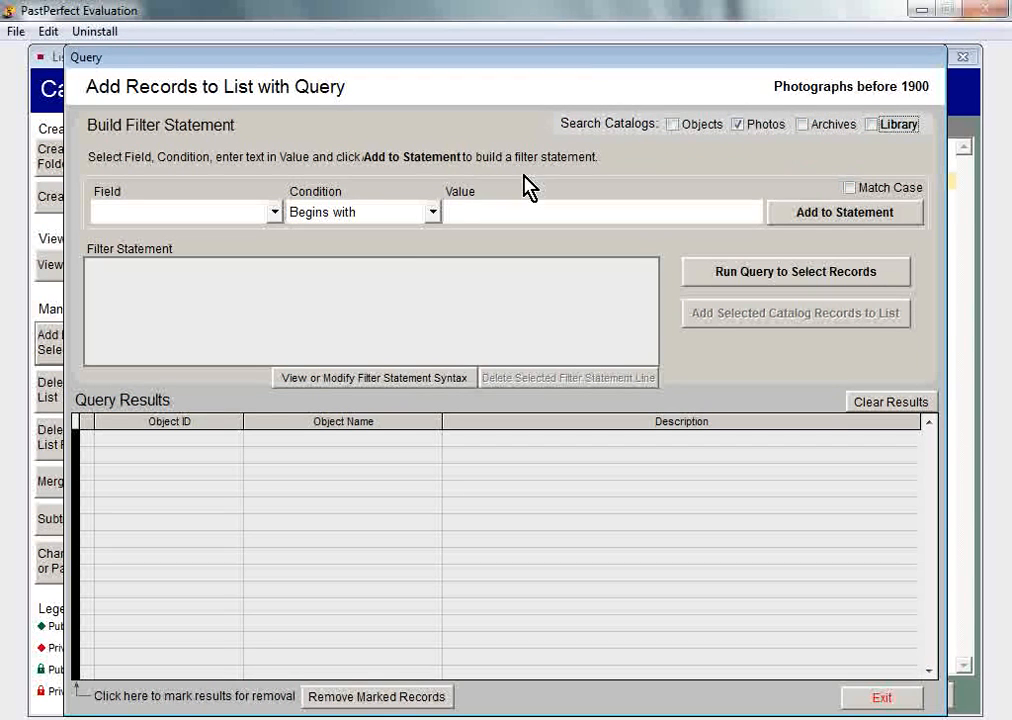
Filter on Year Range to Less than 1900 and run the query, returning 11 matches
left_click(276, 213)
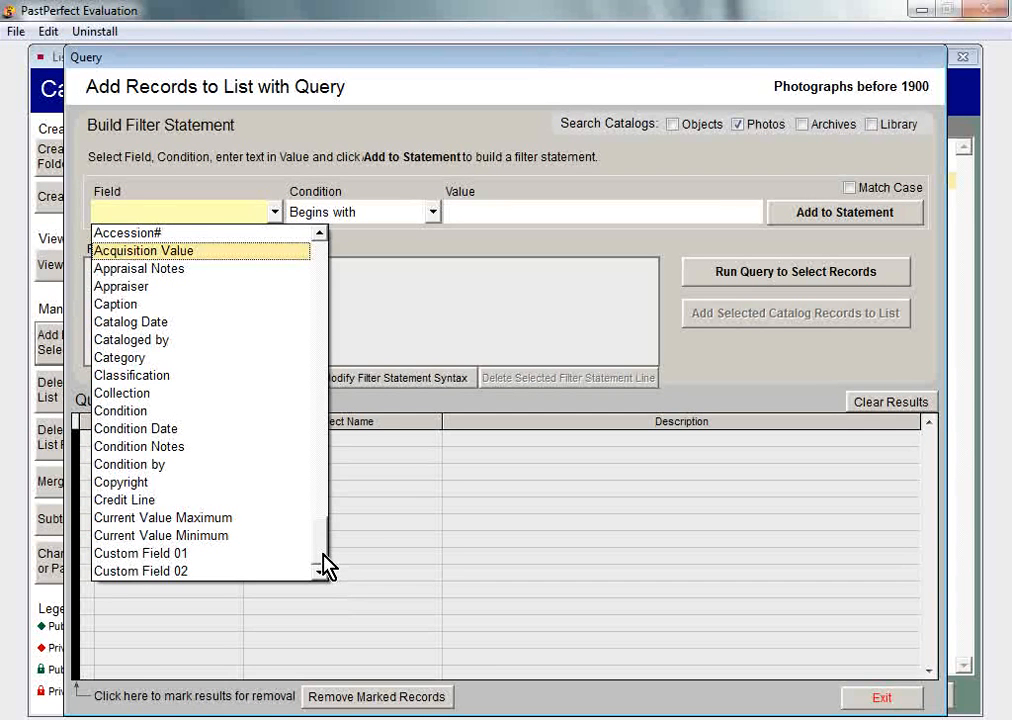
left_click_drag(323, 555, 321, 555)
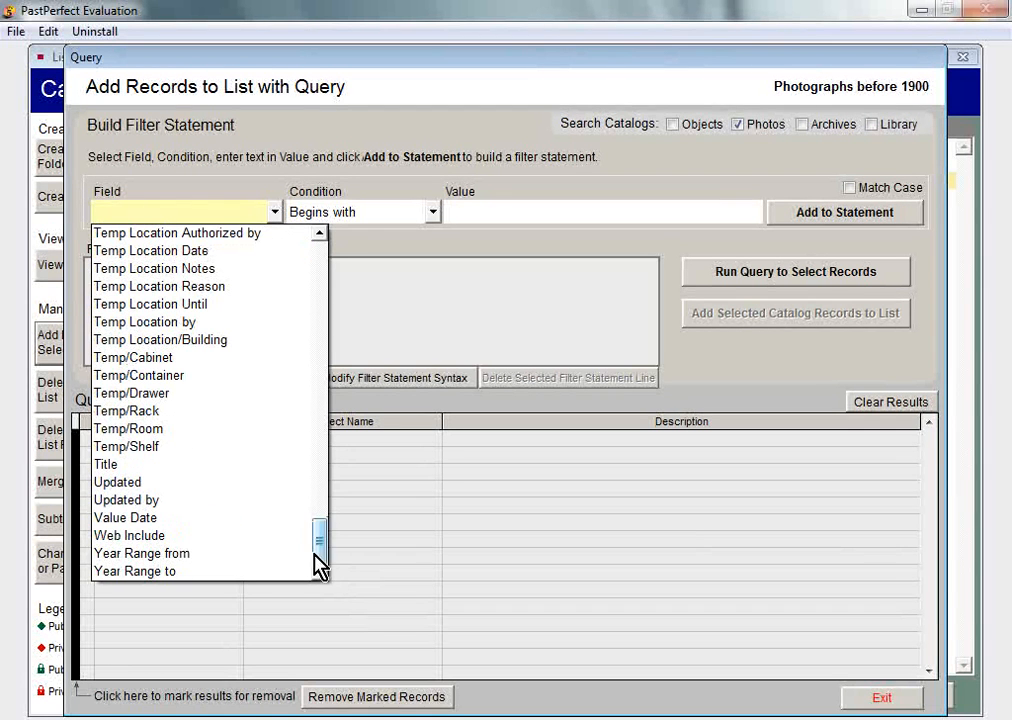
left_click(222, 571)
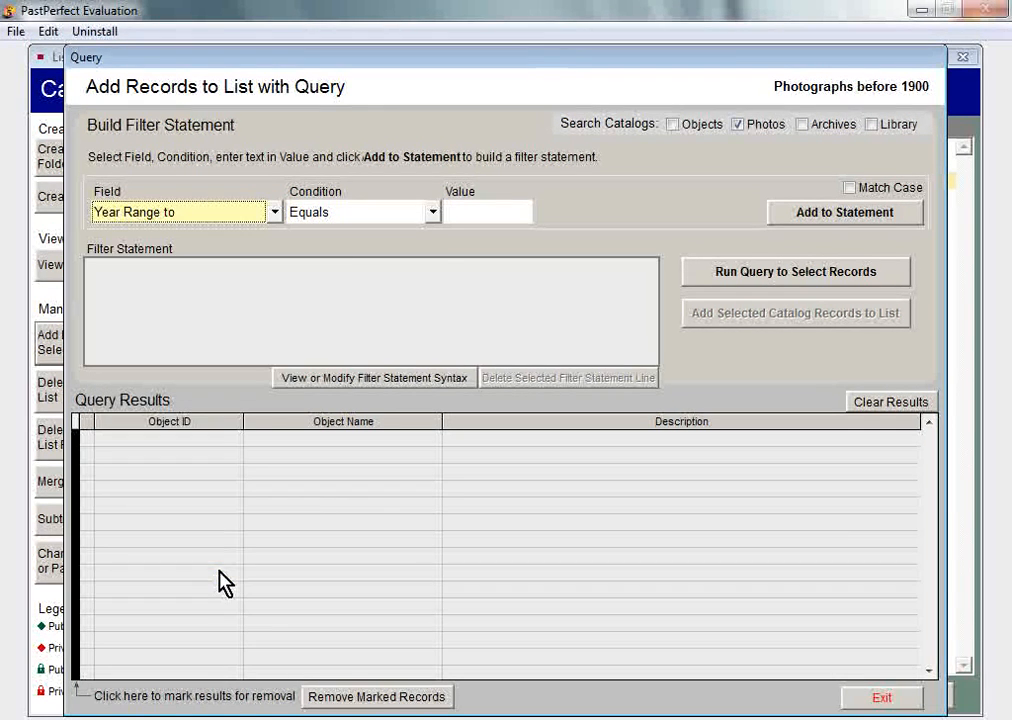
left_click(434, 214)
left_click(403, 286)
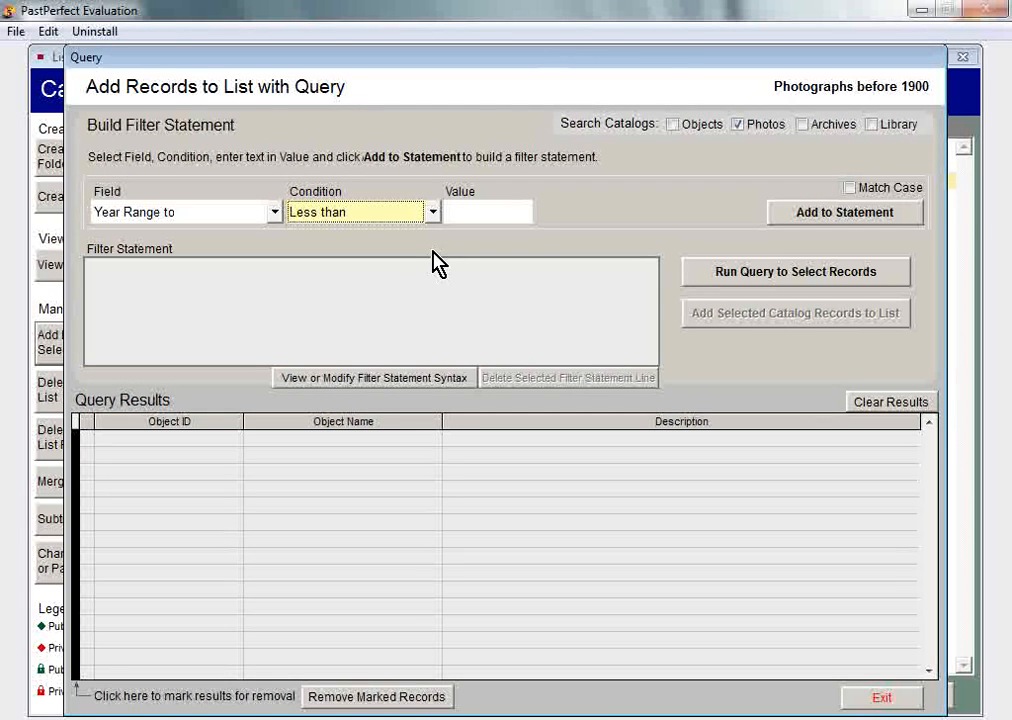
left_click(448, 209)
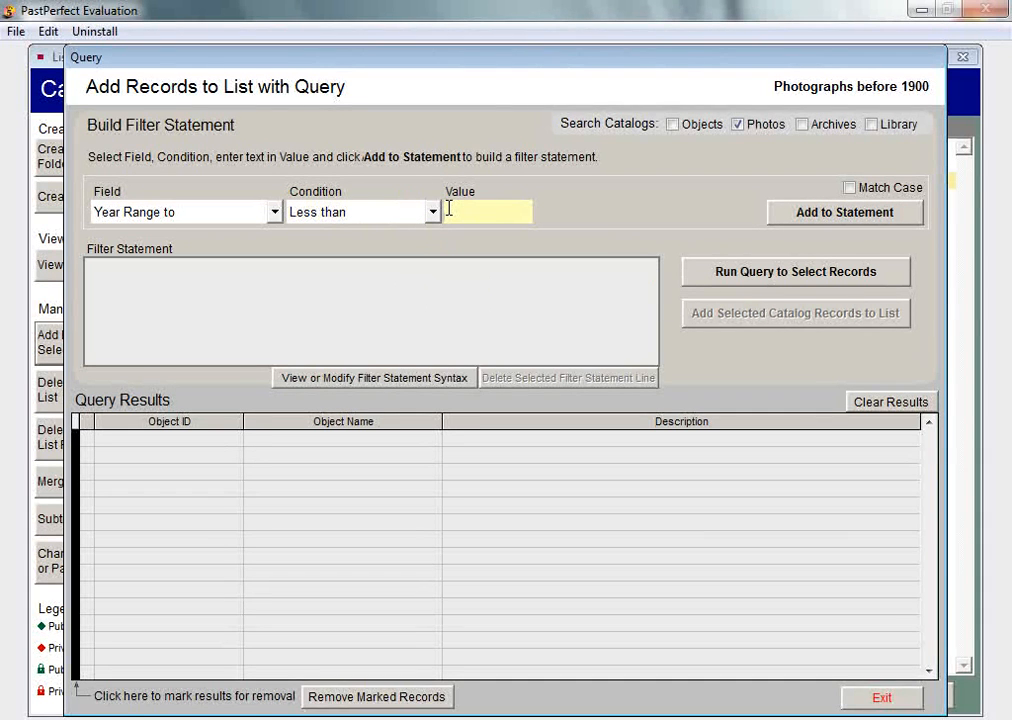
type("1900")
key("Tab")
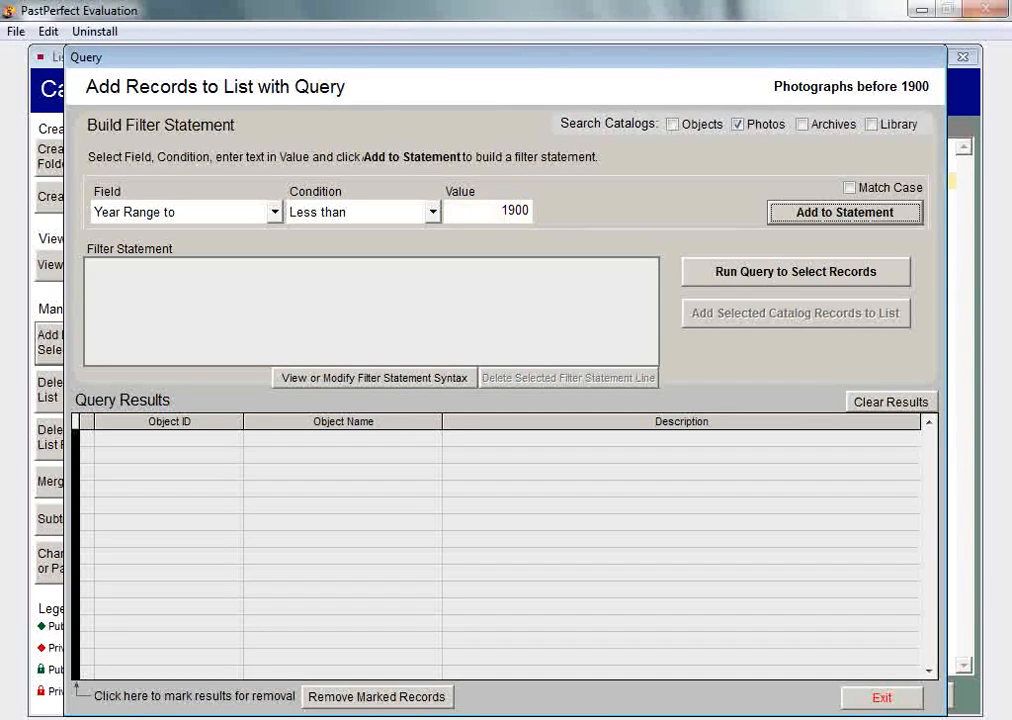
left_click(775, 220)
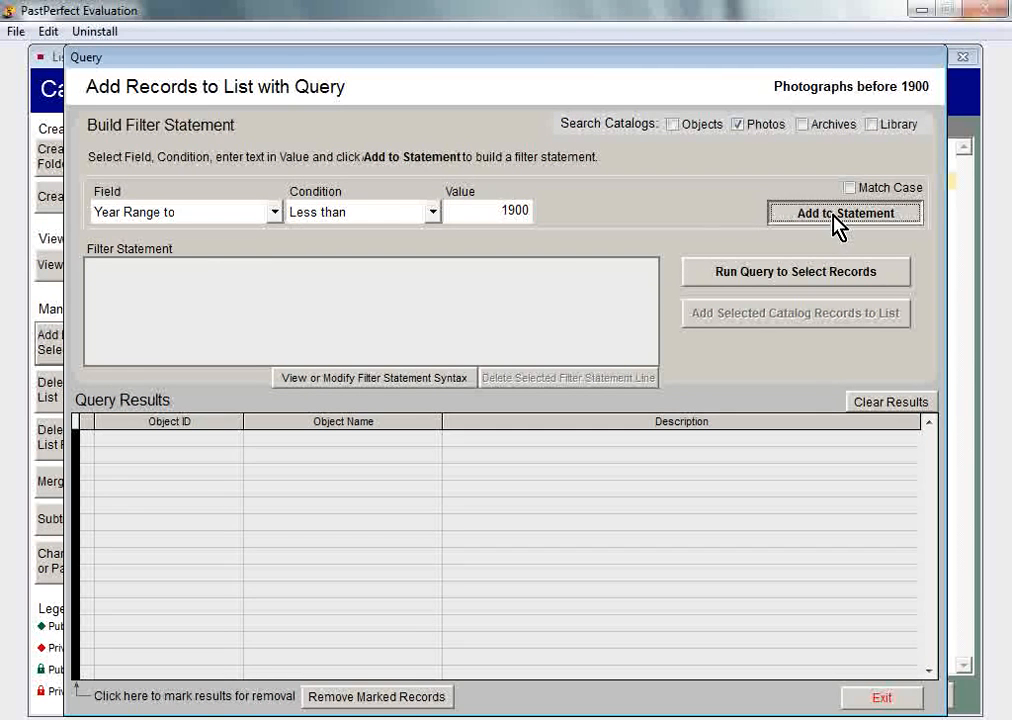
left_click(805, 283)
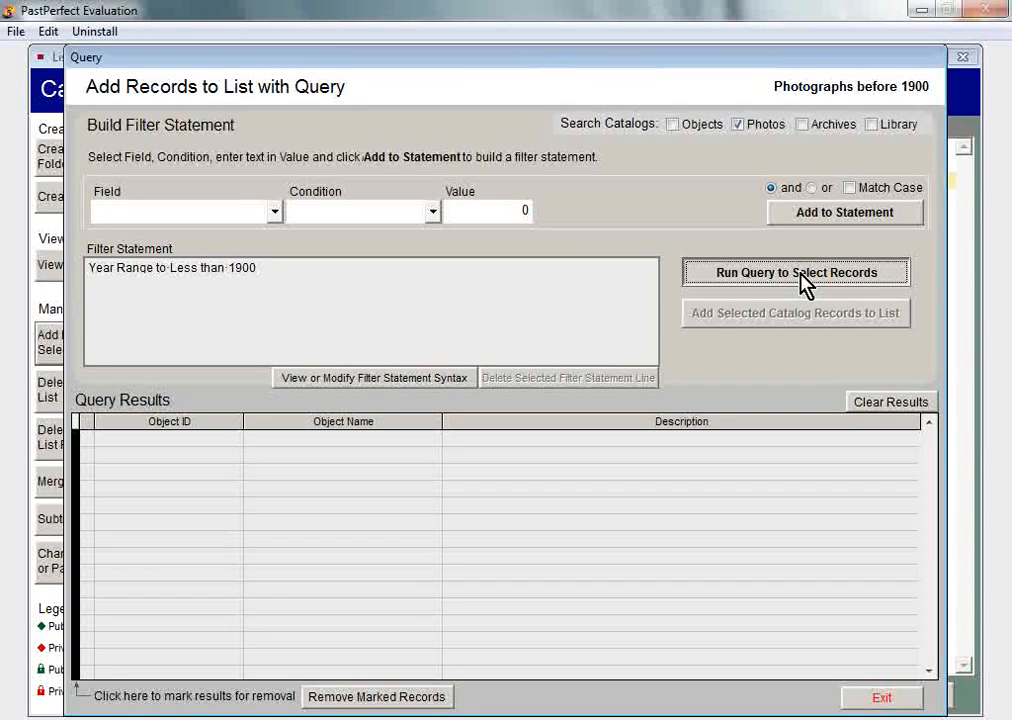
left_click(805, 283)
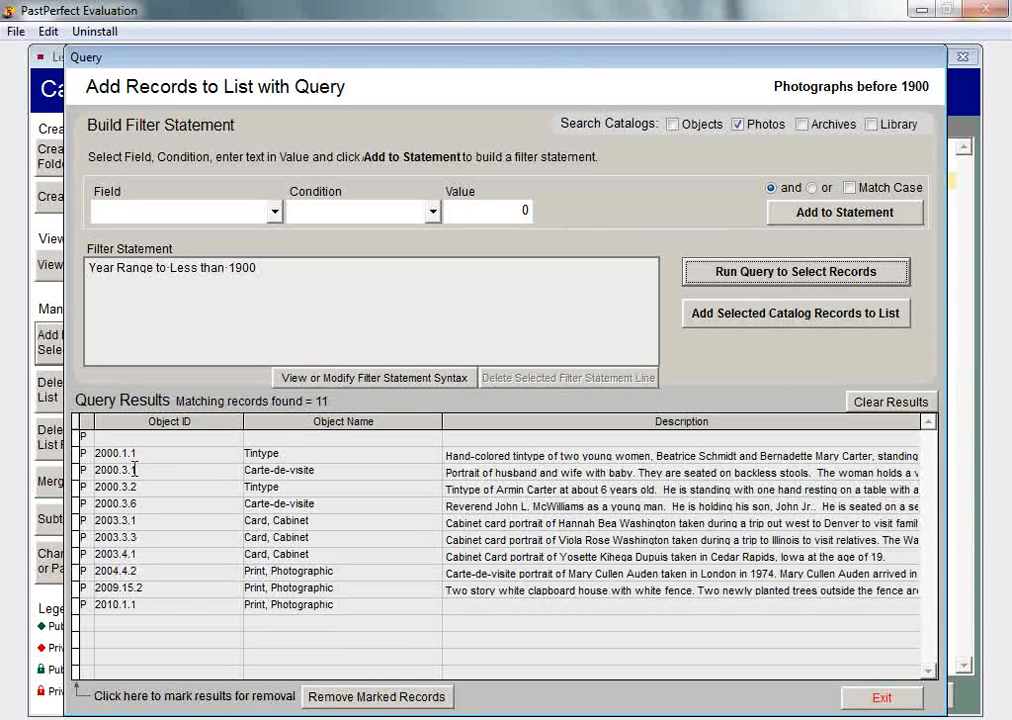
Remove the blank result row, add the remaining pre-1900 records to the list, and exit the query
left_click(77, 438)
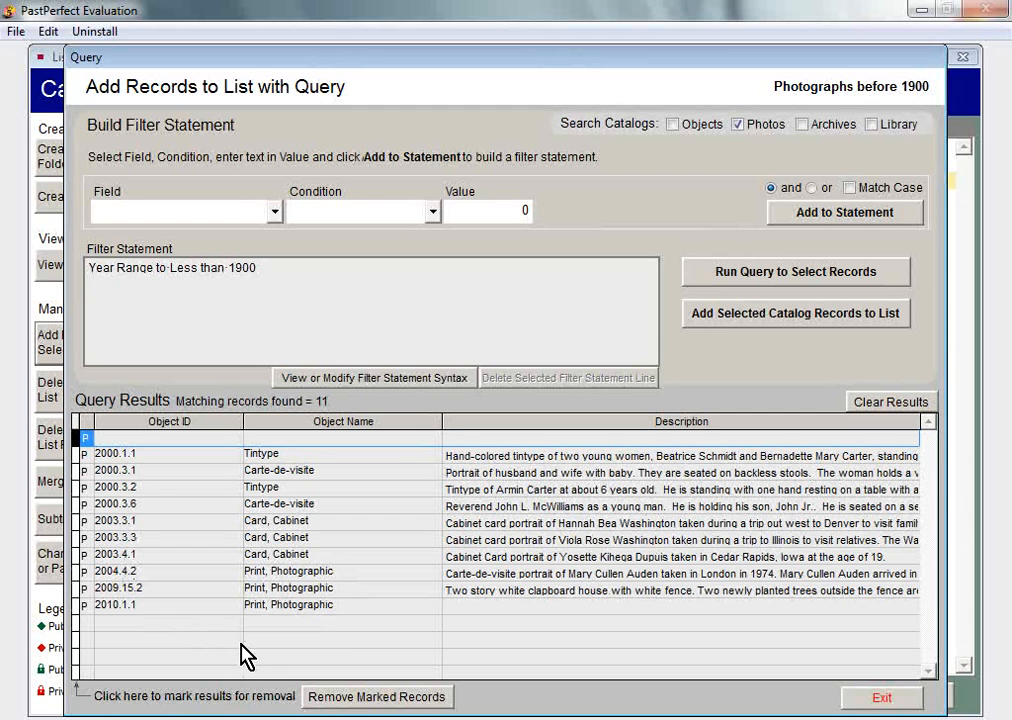
left_click(356, 697)
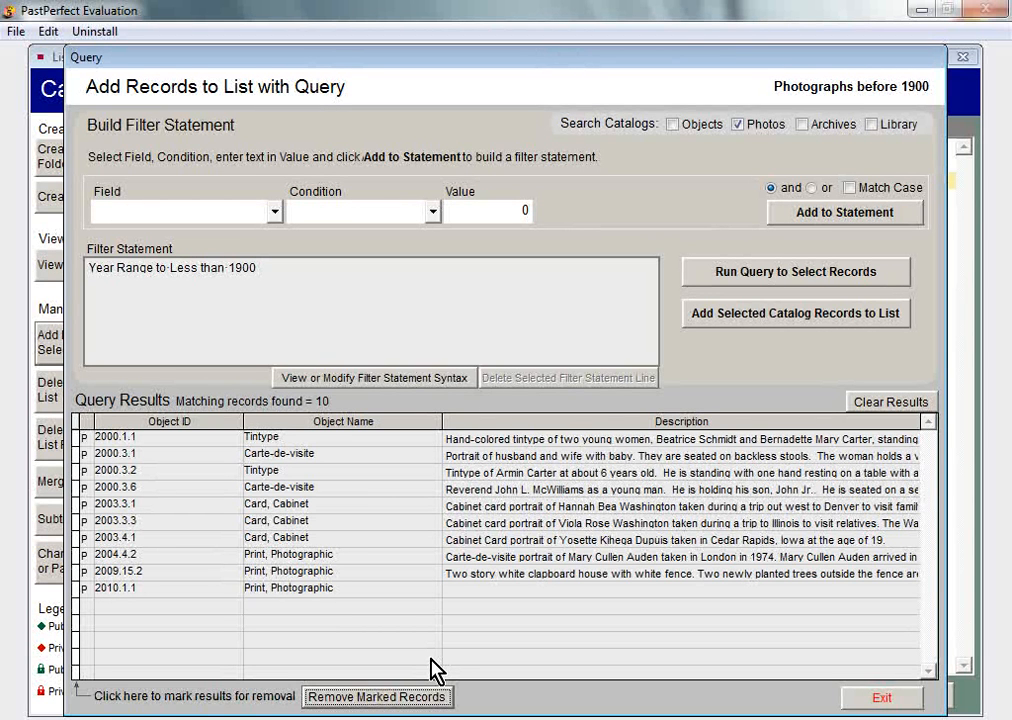
left_click(760, 318)
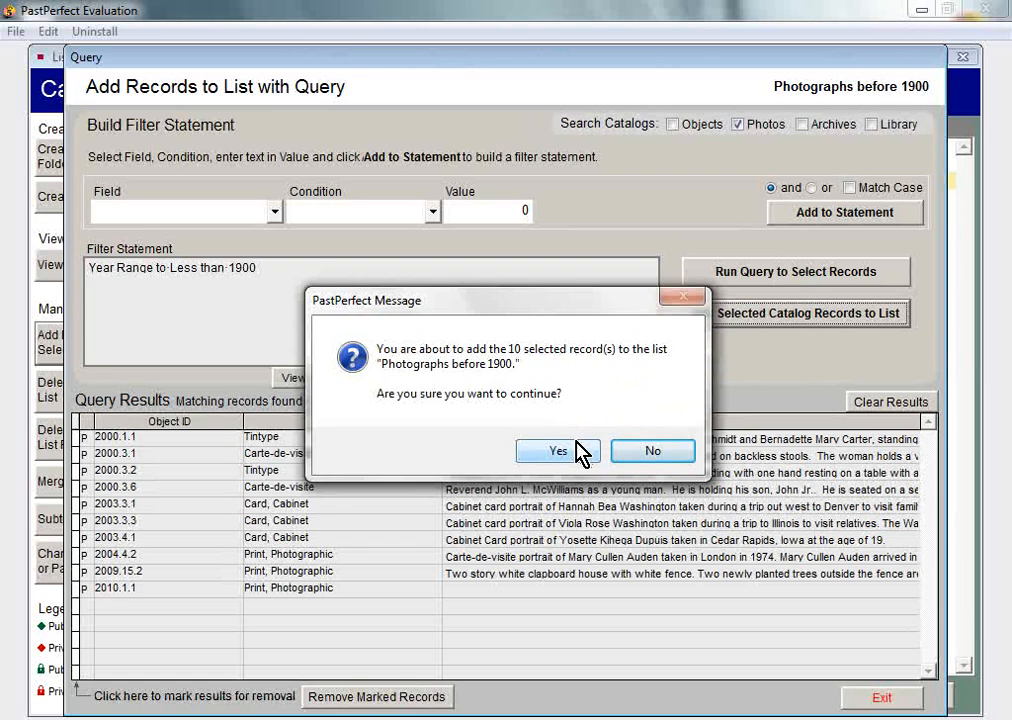
left_click(580, 454)
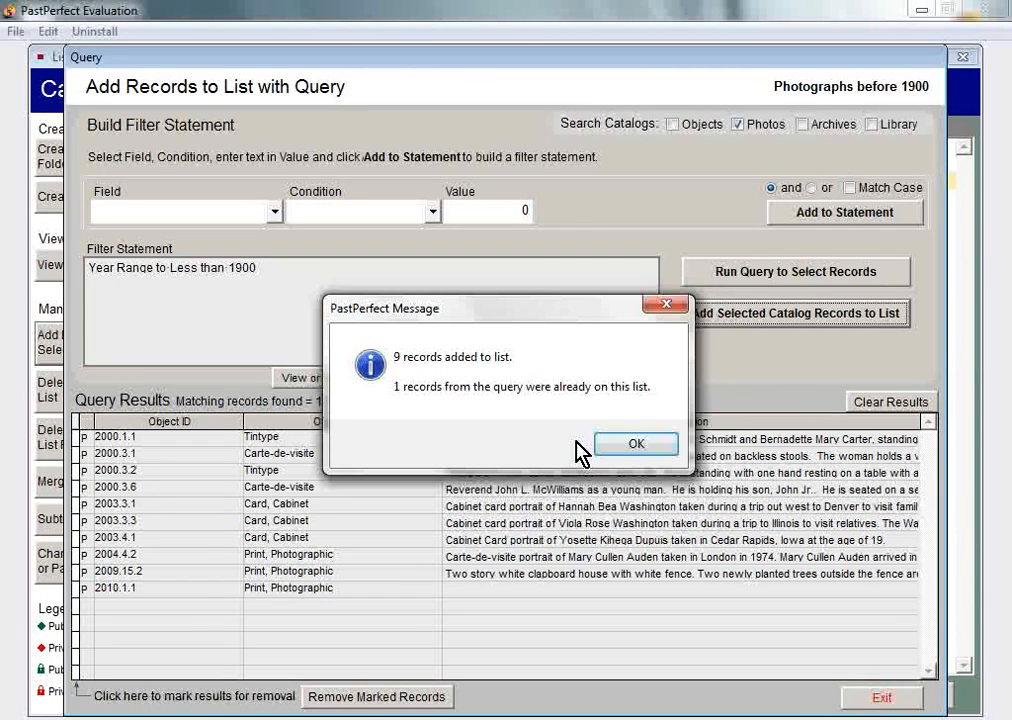
left_click(634, 444)
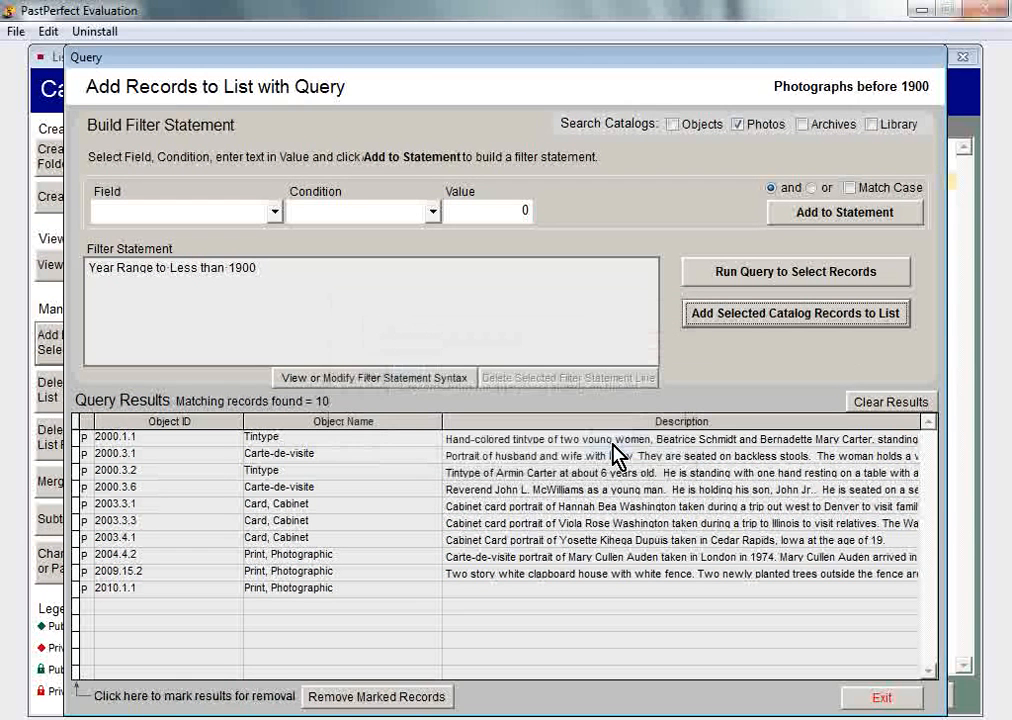
left_click(881, 699)
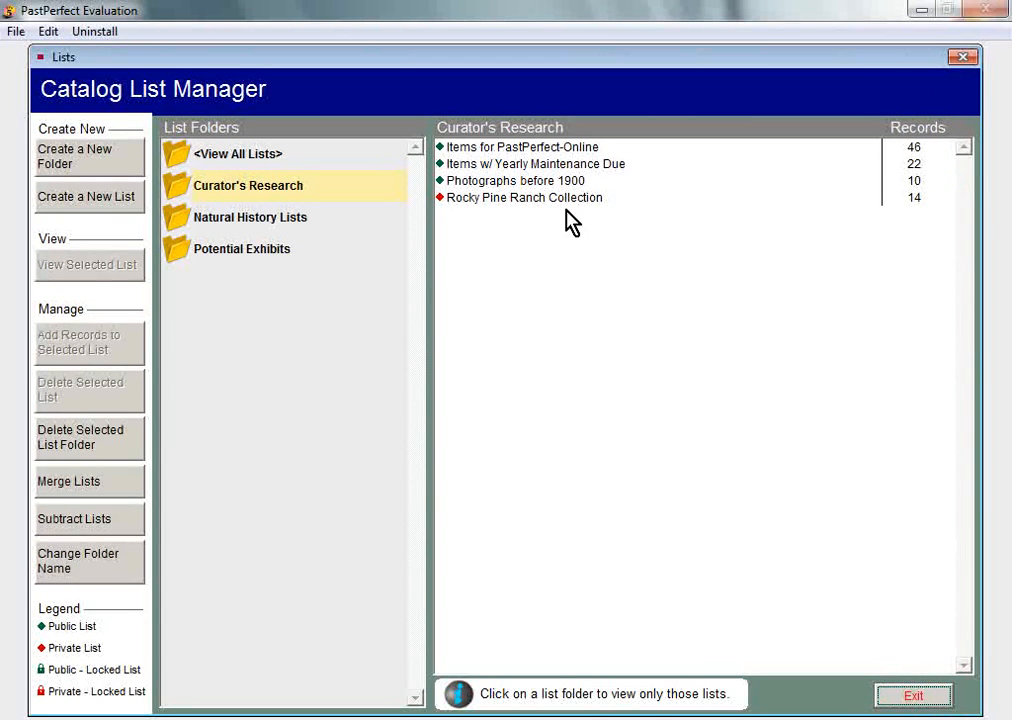
View the Photographs before 1900 list and switch to its images, showing the 2000.1.1 Tintype thumbnail
left_click(542, 184)
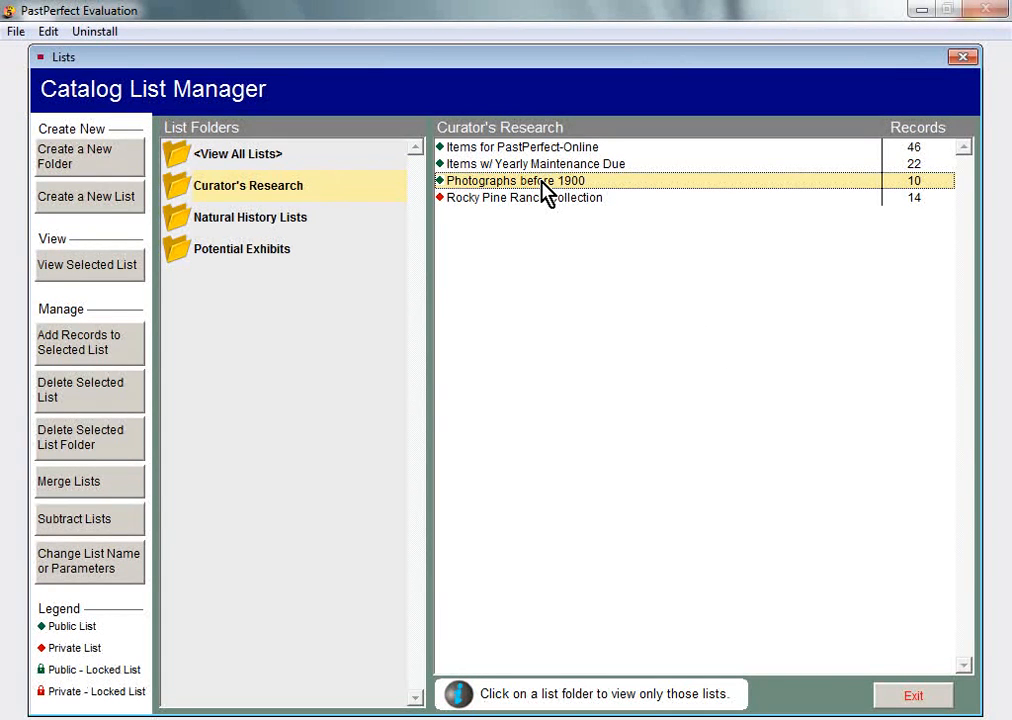
left_click(100, 265)
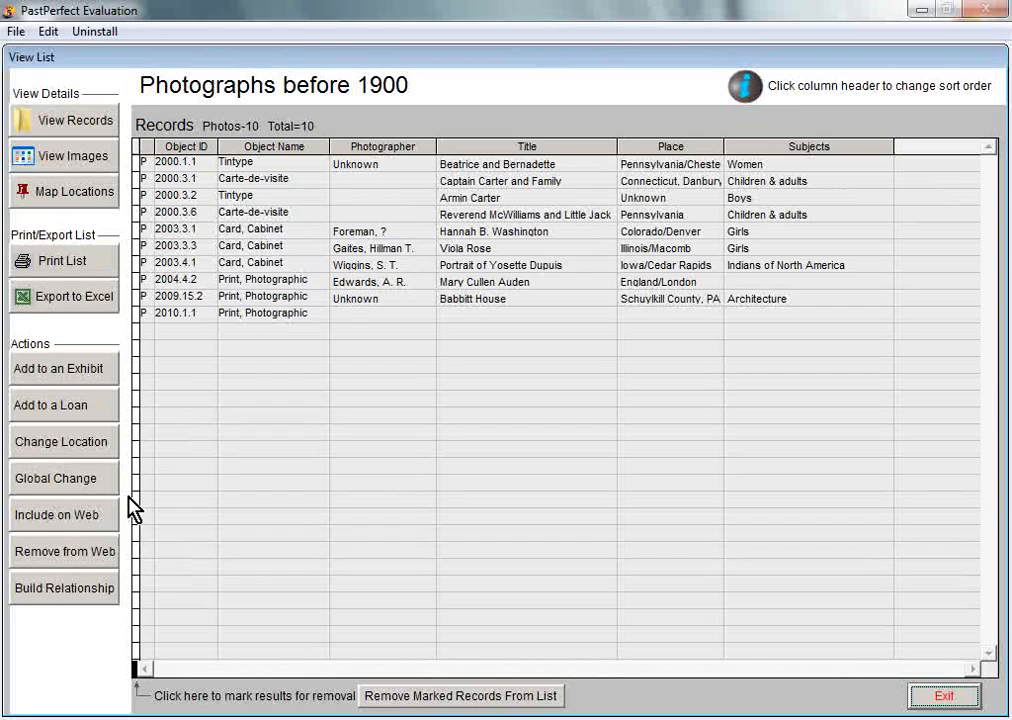
left_click(96, 155)
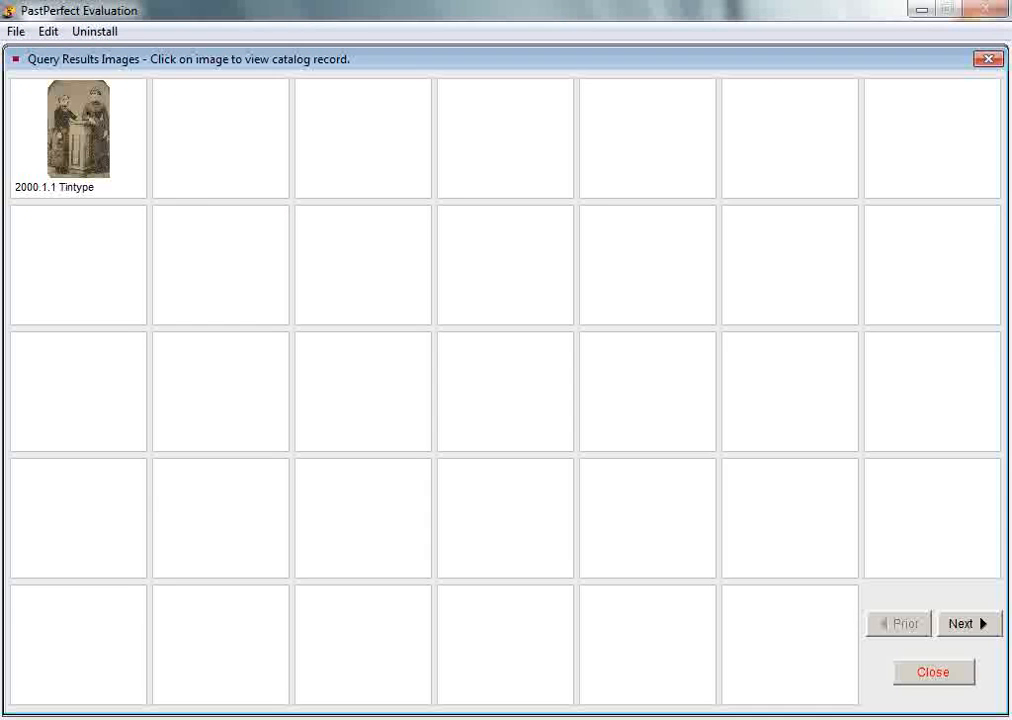